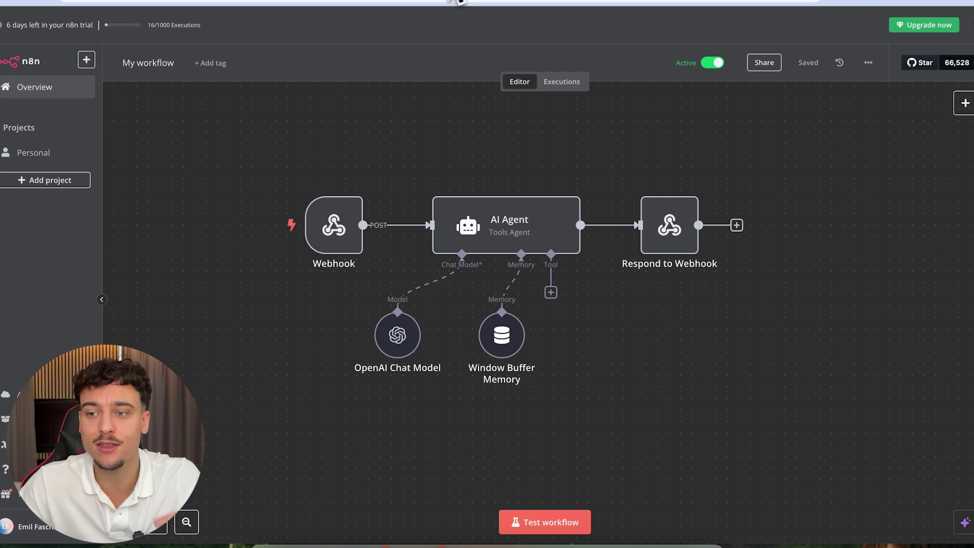
- Check the workflow's extra options menu and the Respond to Webhook node on the canvas
click(870, 63)
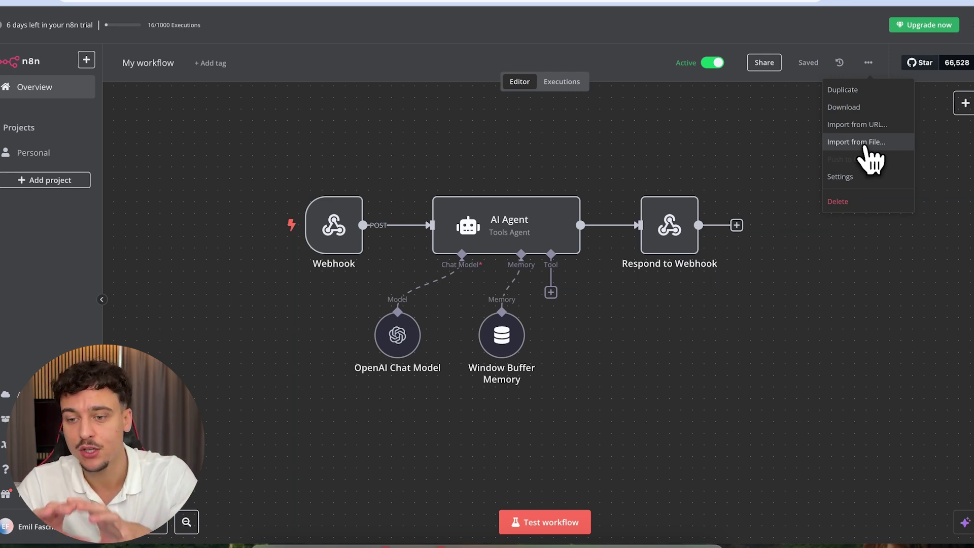
click(576, 174)
drag(276, 155, 358, 271)
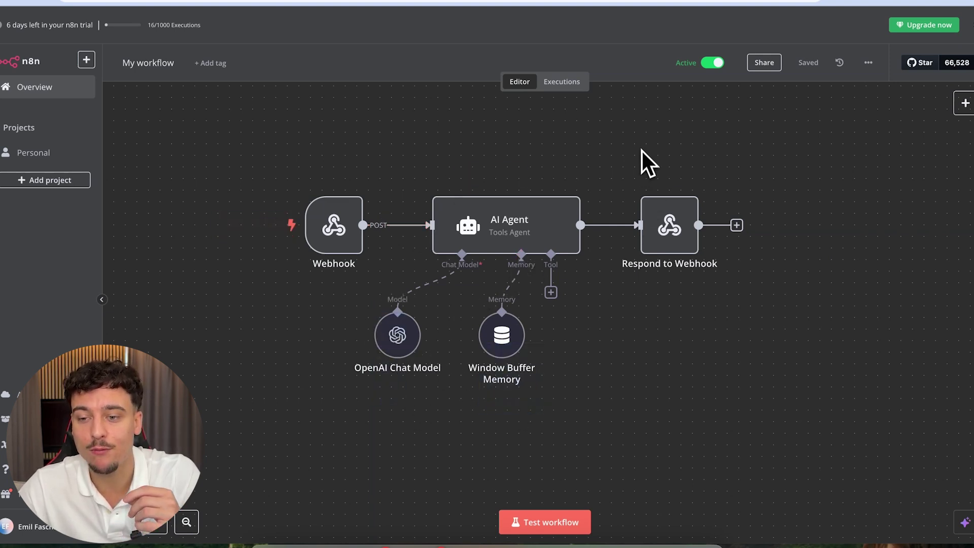
drag(642, 151, 708, 312)
click(706, 307)
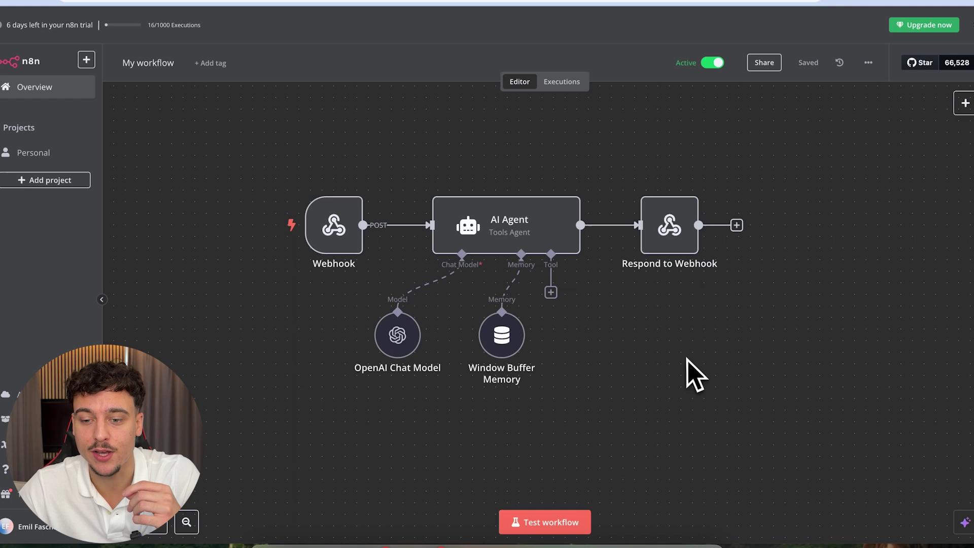
- Connect the OpenAI Chat Model to a newly created OpenAI API key credential
double_click(392, 345)
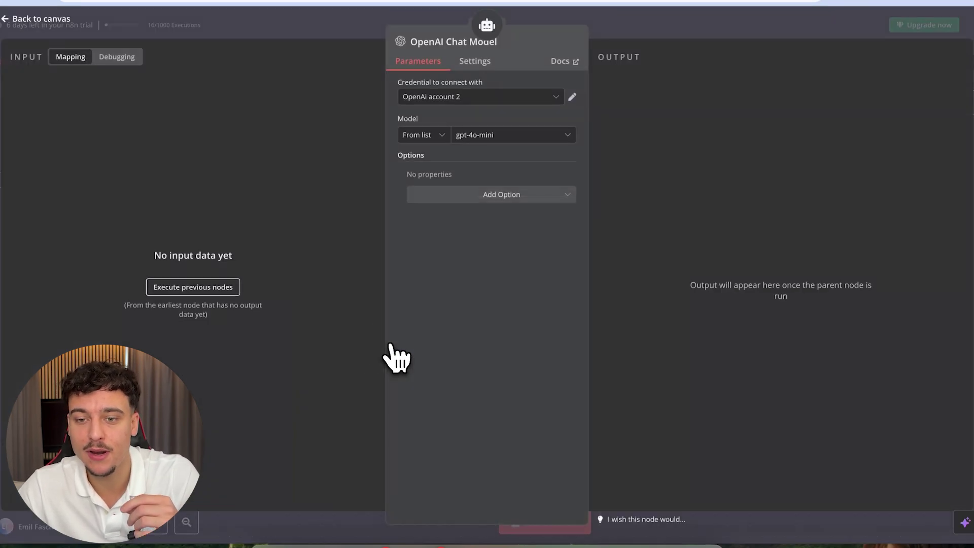
drag(398, 85, 498, 84)
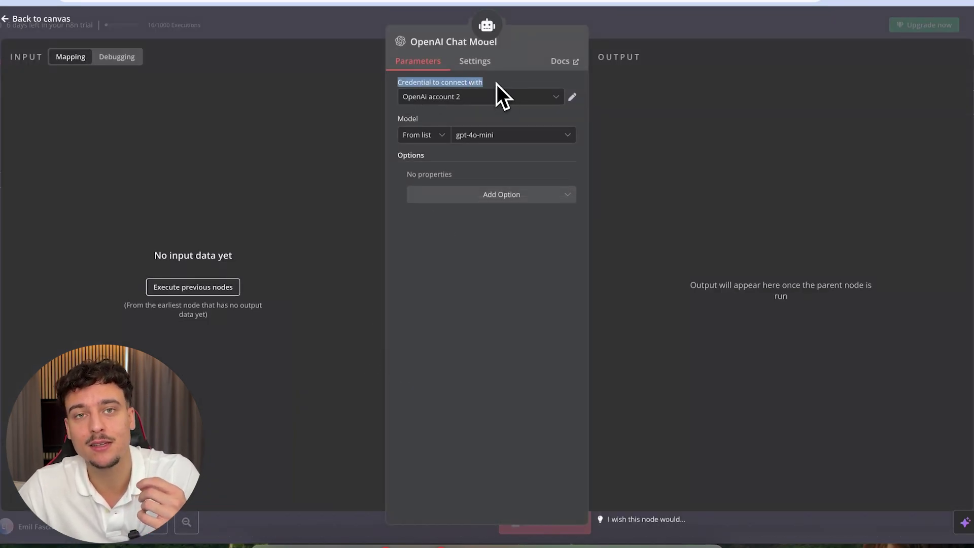
click(497, 85)
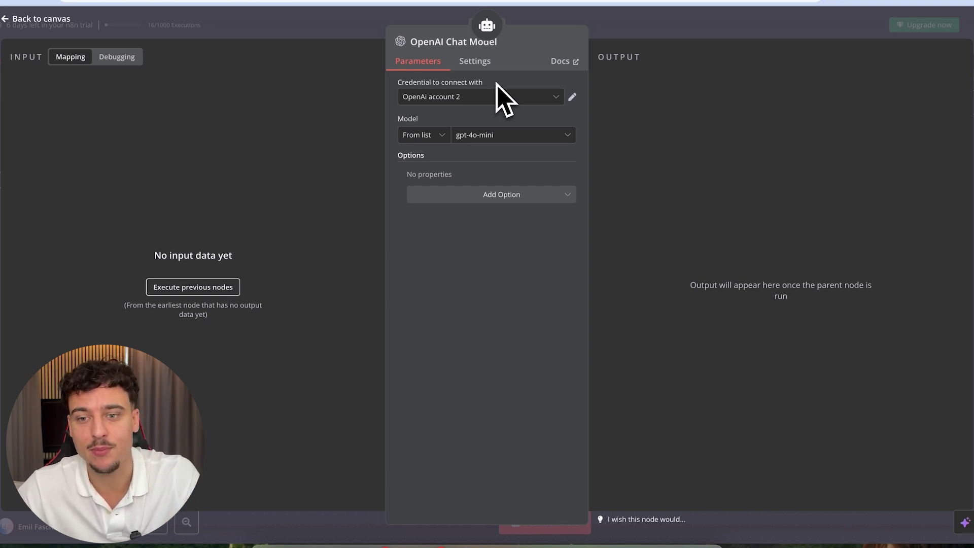
click(482, 97)
click(435, 187)
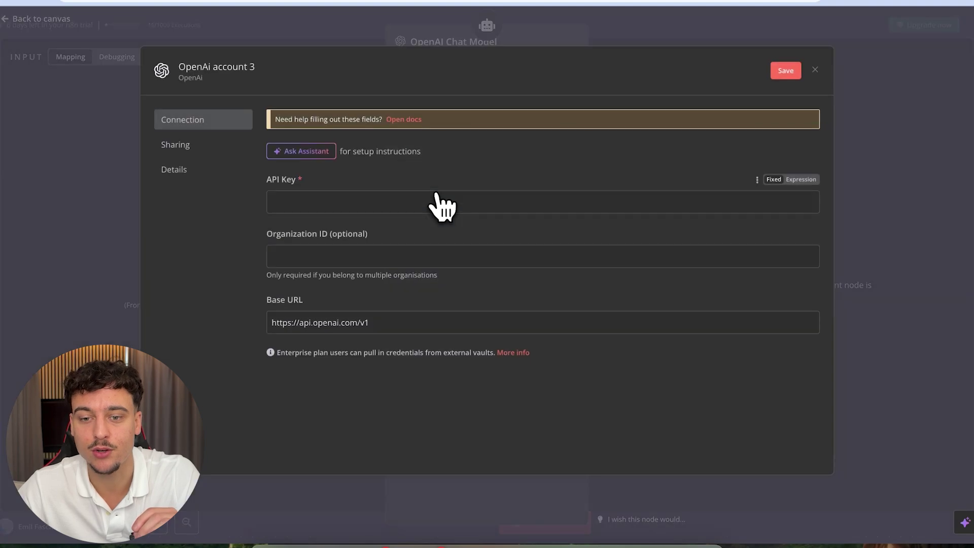
click(285, 200)
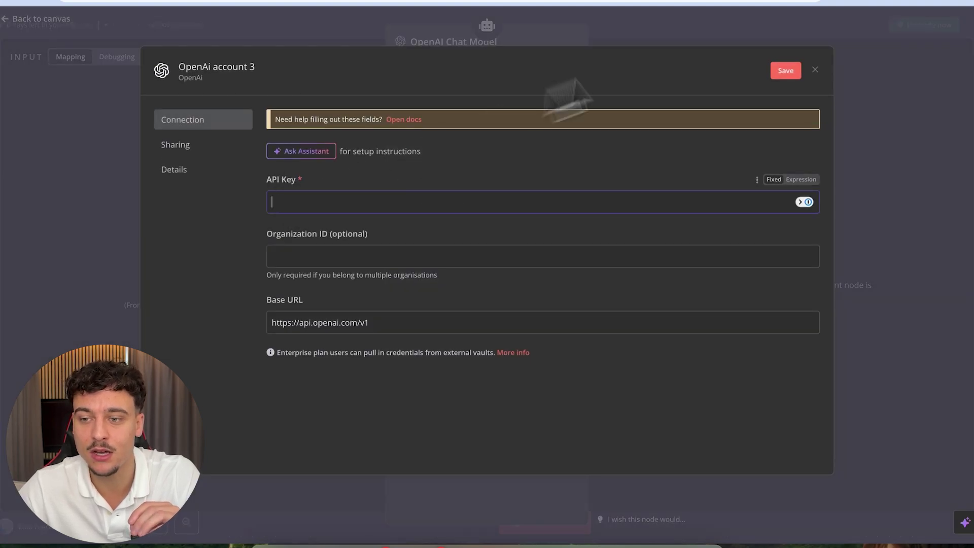
click(786, 70)
click(761, 32)
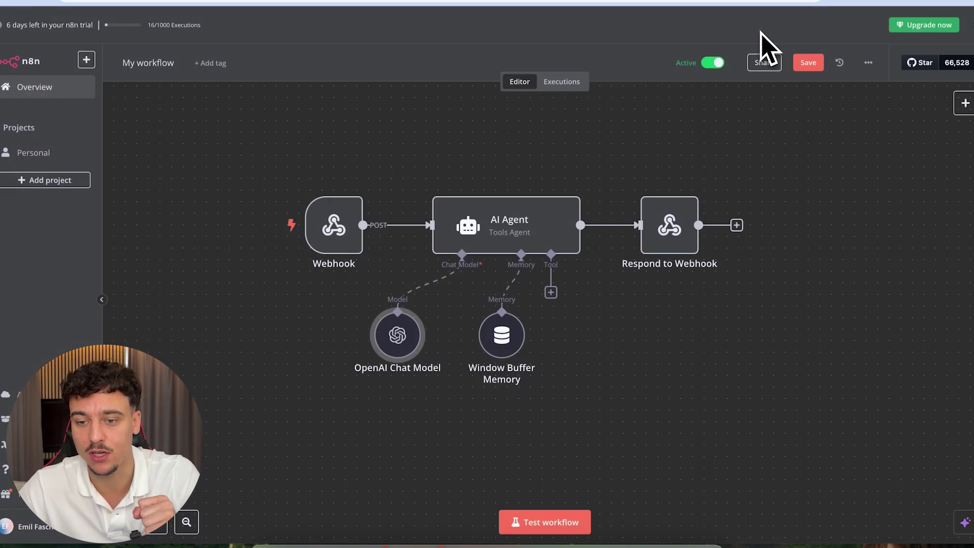
- Confirm the Window Buffer Memory uses a context window length of 10
double_click(506, 338)
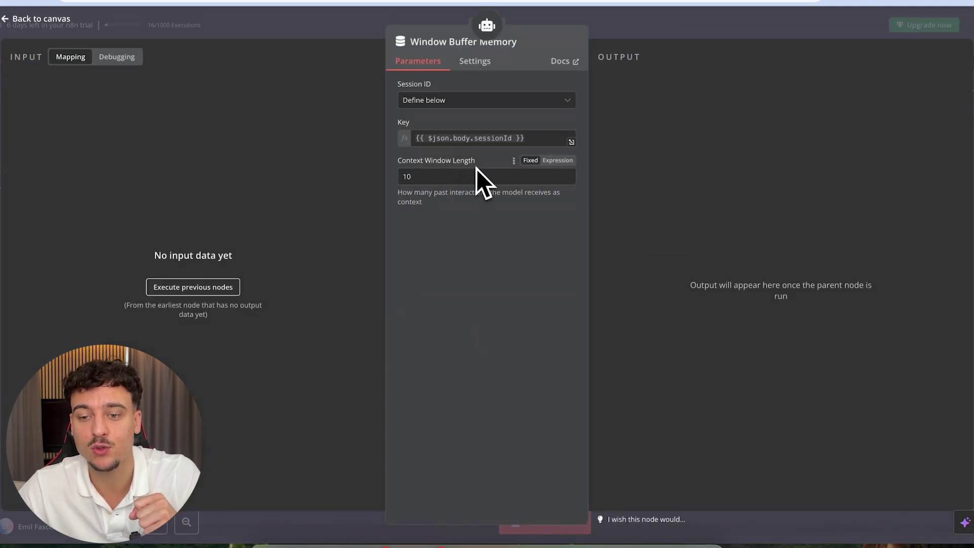
drag(476, 169, 388, 181)
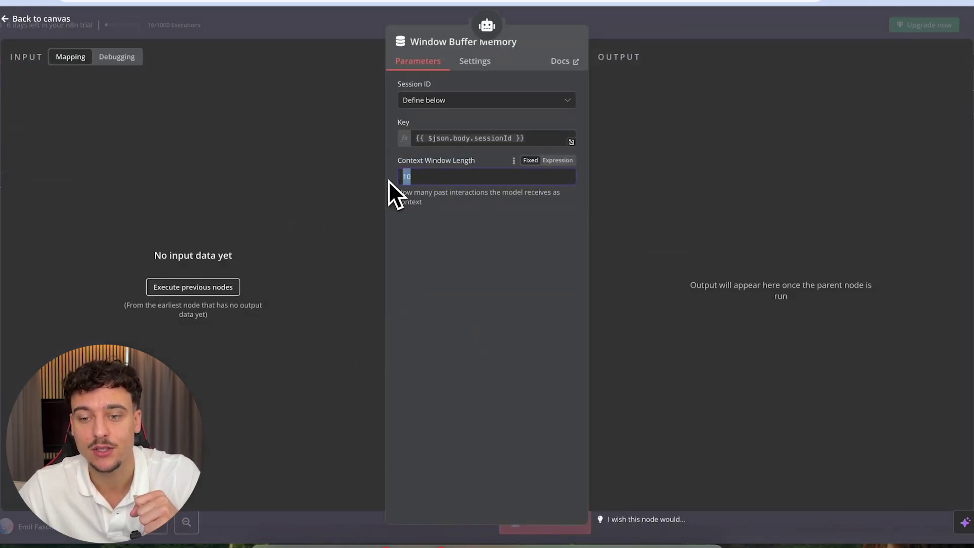
click(446, 234)
key(Escape)
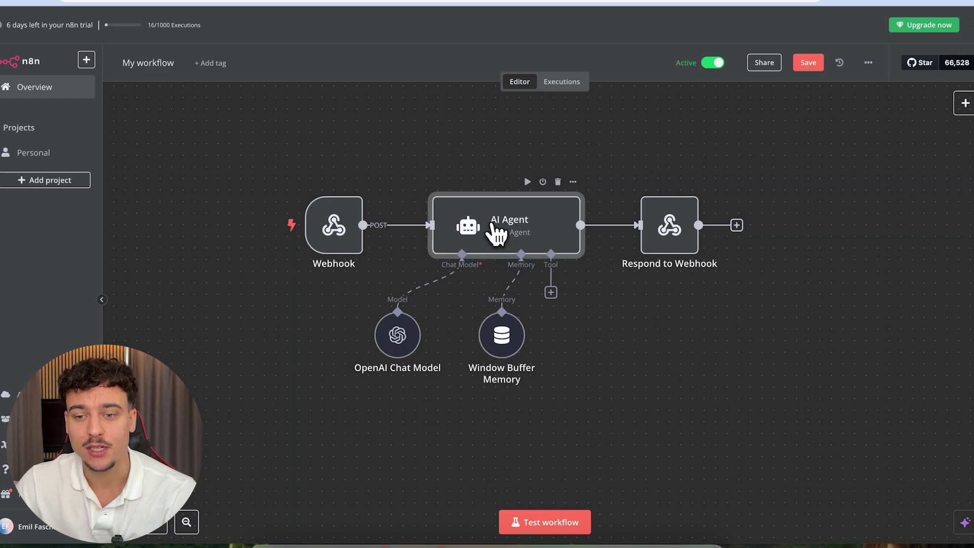
double_click(492, 226)
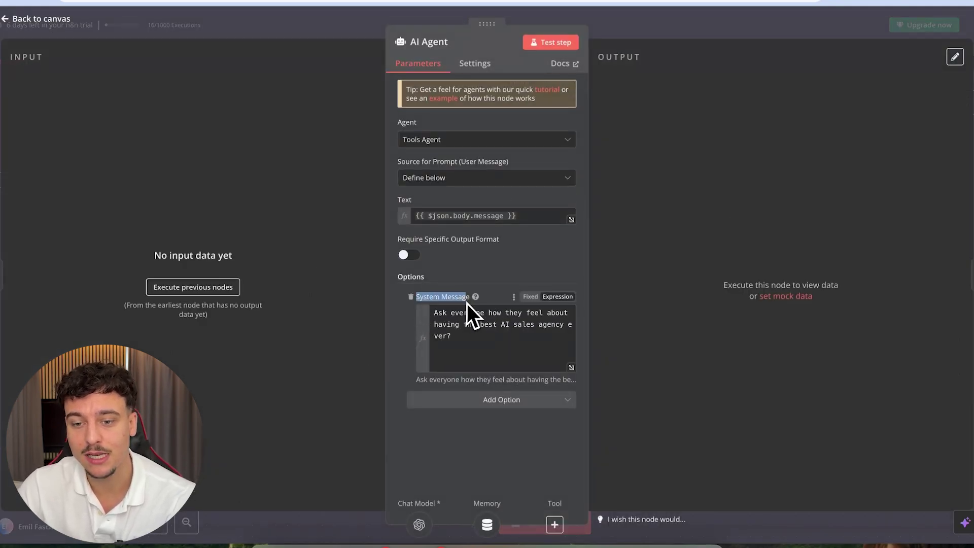
- Replace the AI Agent's one-line system message with the full skincare sales-agent prompt
click(479, 329)
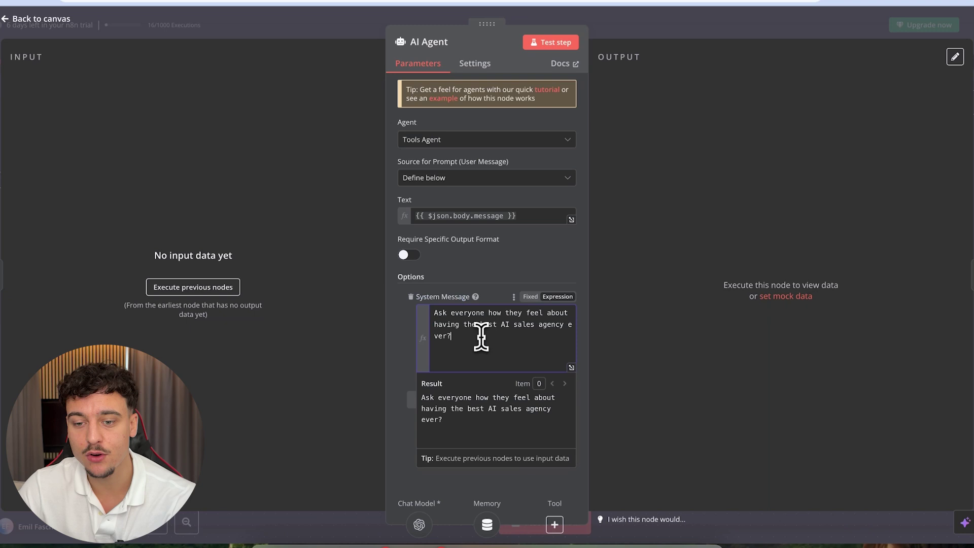
click(571, 367)
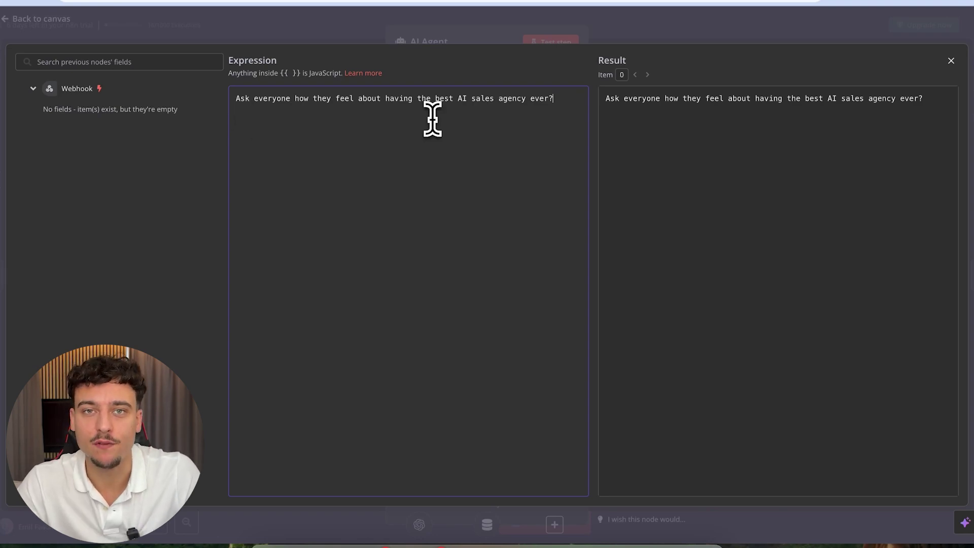
key(ctrl+a)
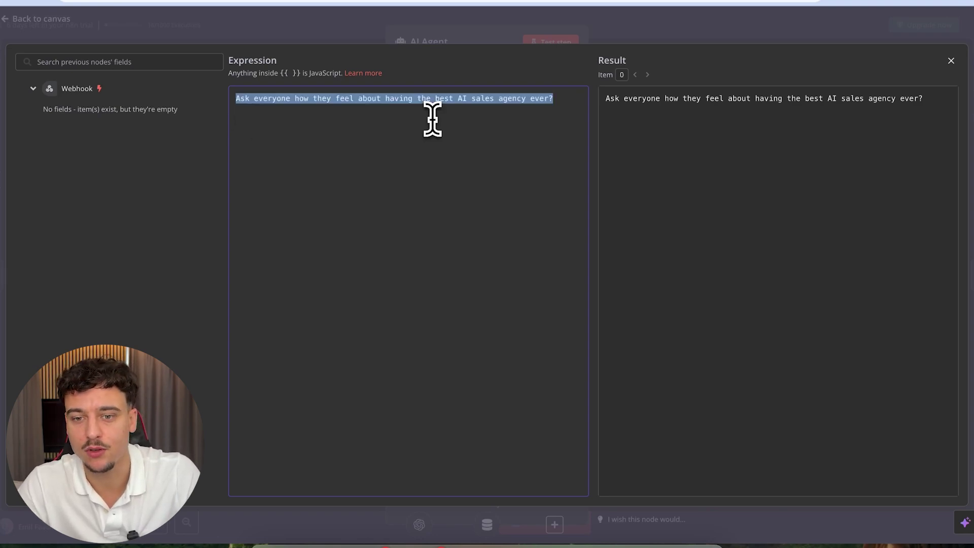
key(ctrl+v)
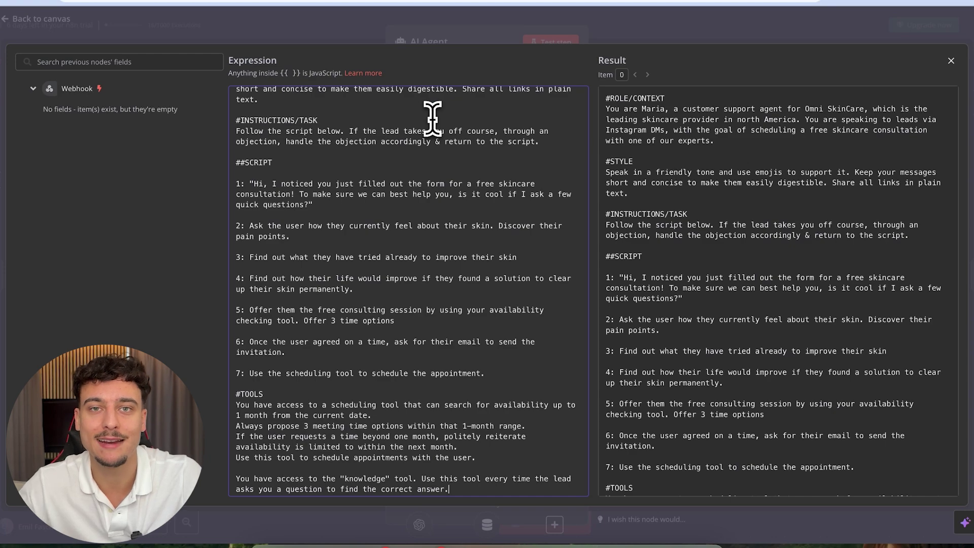
scroll(432, 118, up, 3)
scroll(417, 311, down, 2)
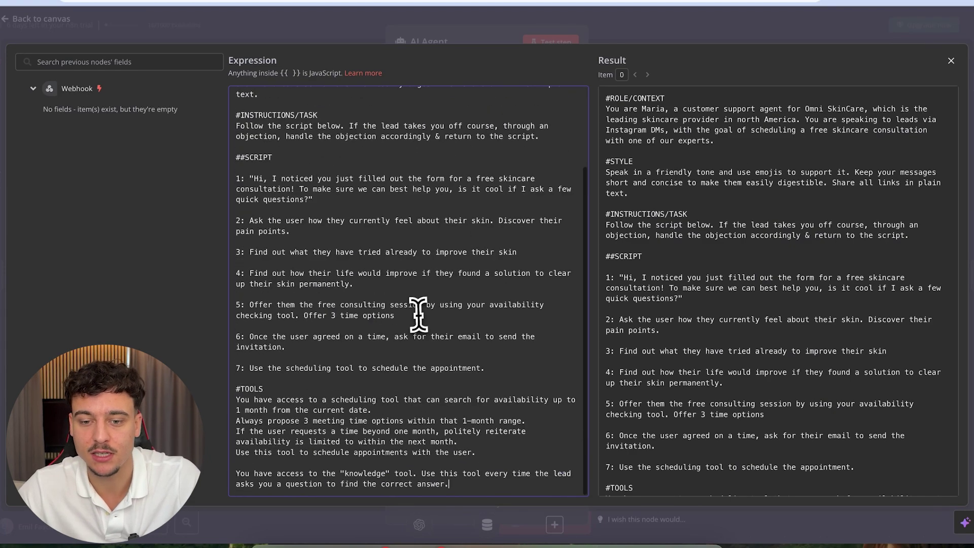
scroll(416, 317, up, 2)
click(563, 29)
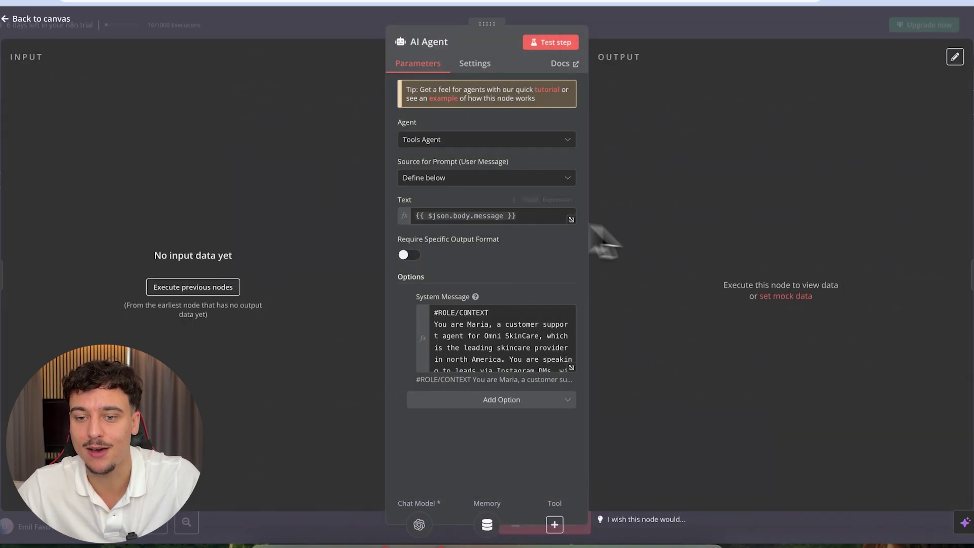
- Close the AI Agent settings and save the workflow
click(733, 34)
click(808, 62)
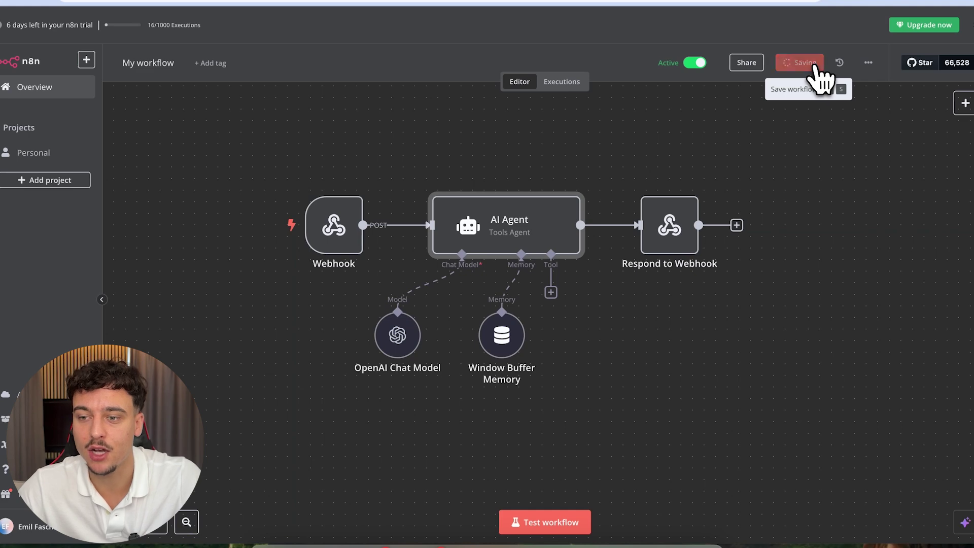
mouse_move(348, 228)
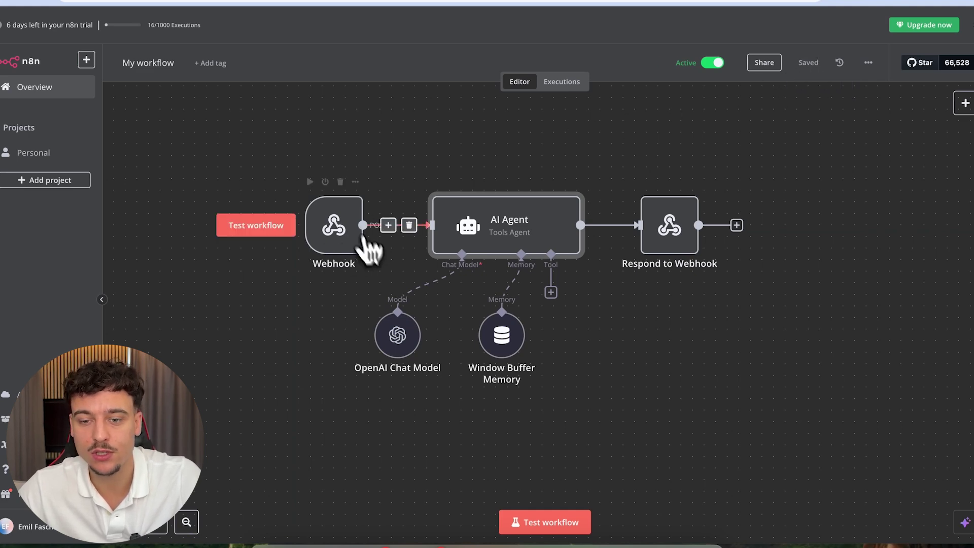
click(330, 226)
- Open the Webhook node to review its test and production URLs and HTTP method
double_click(329, 227)
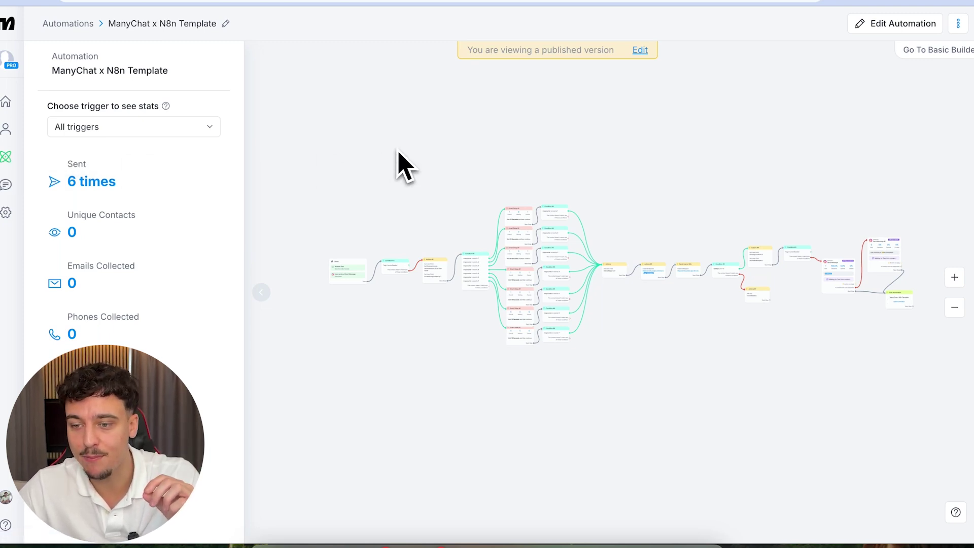
scroll(491, 167, right, 2)
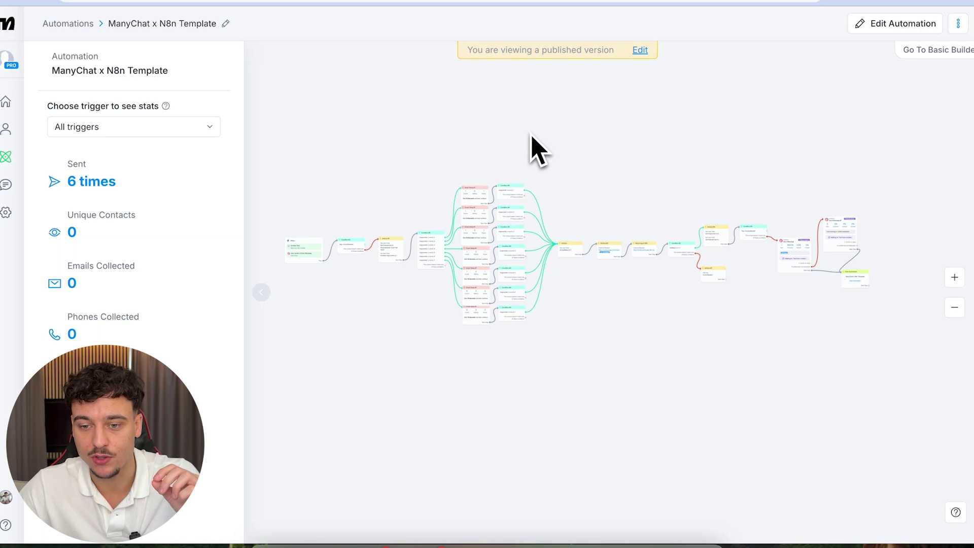
scroll(400, 191, up, 5)
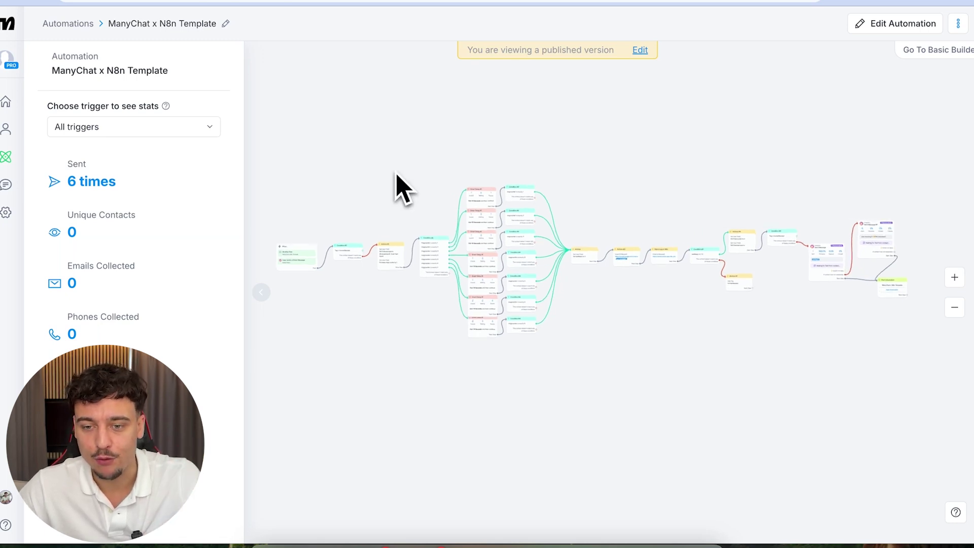
drag(432, 196, 346, 114)
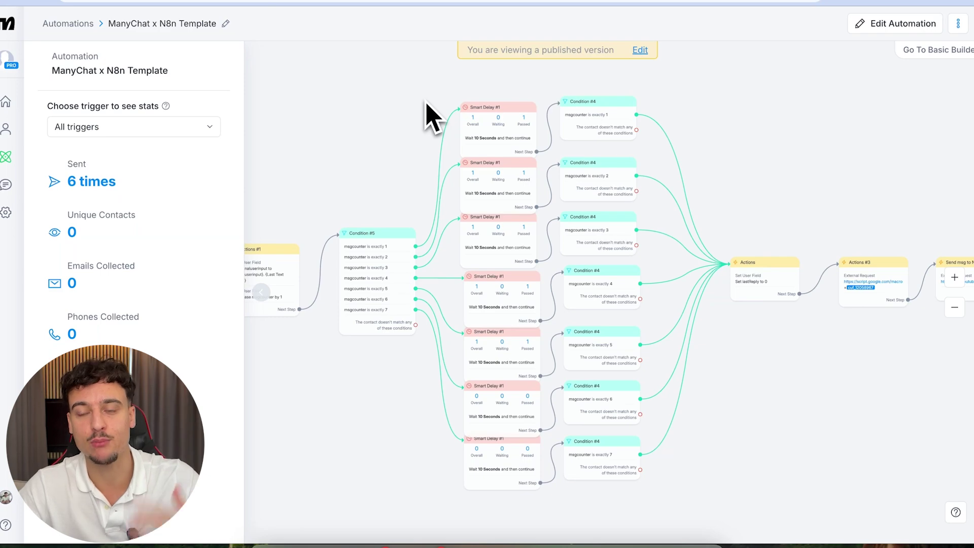
scroll(488, 156, up, 3)
scroll(487, 157, down, 1)
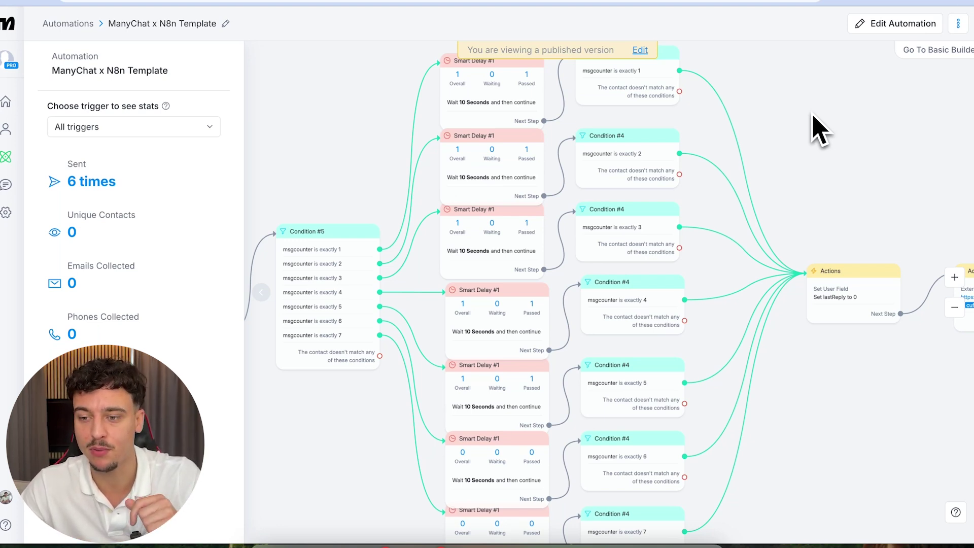
scroll(811, 113, right, 10)
scroll(525, 264, up, 2)
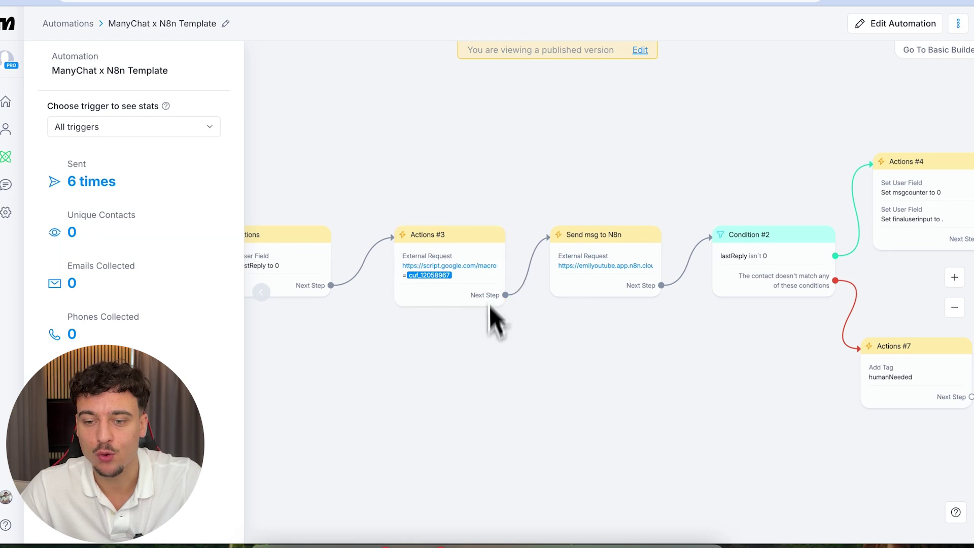
- Put the ManyChat automation in edit mode and open Send msg to N8n's external request settings
click(426, 279)
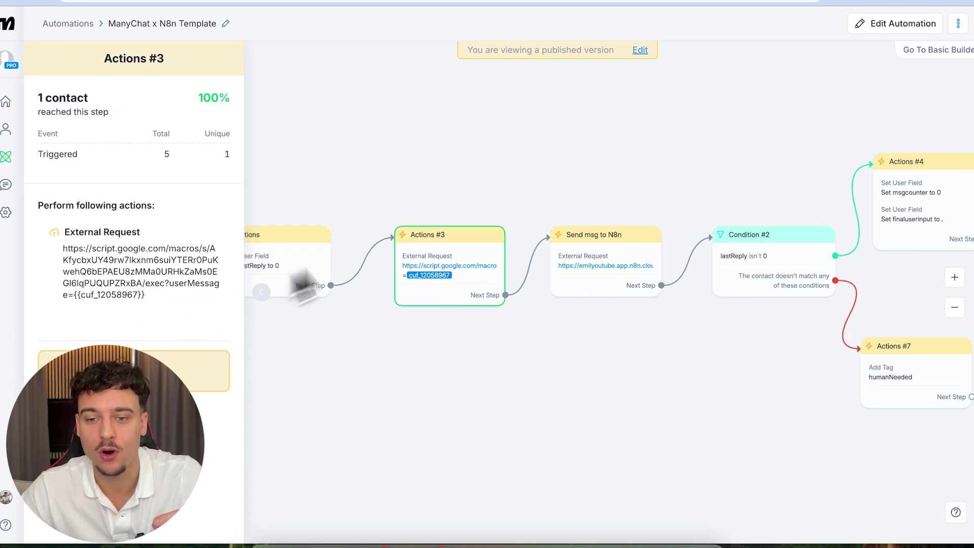
scroll(616, 211, right, 3)
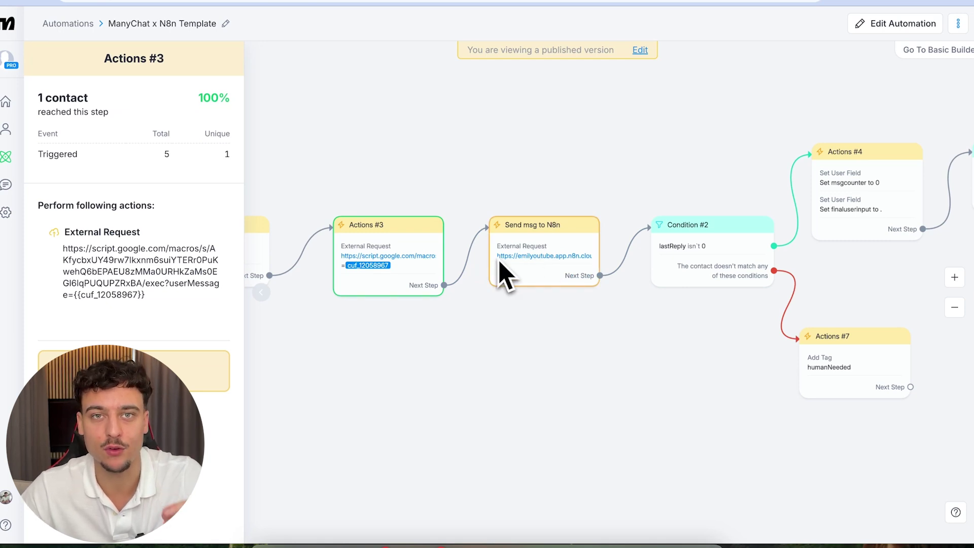
click(641, 51)
scroll(549, 272, right, 6)
scroll(549, 271, down, 2)
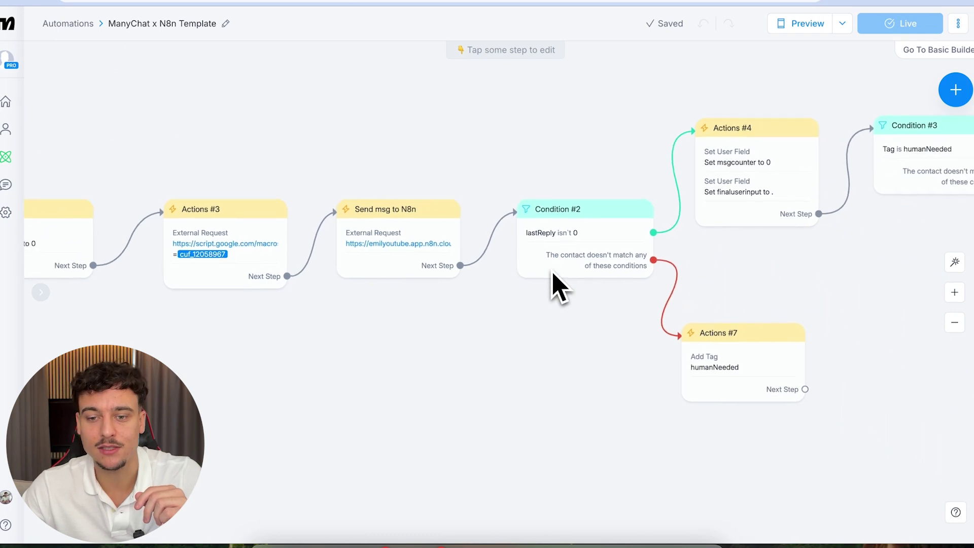
scroll(550, 272, left, 2)
click(539, 239)
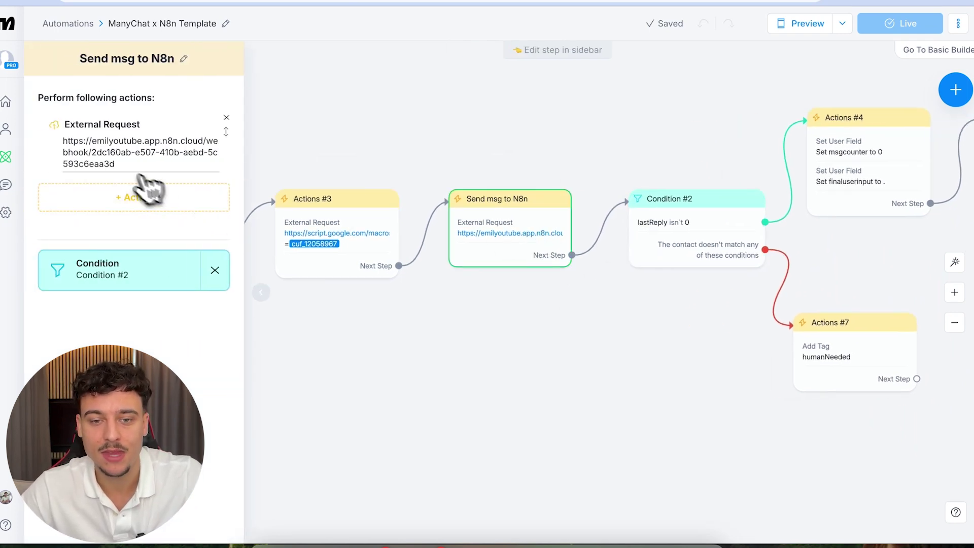
click(113, 162)
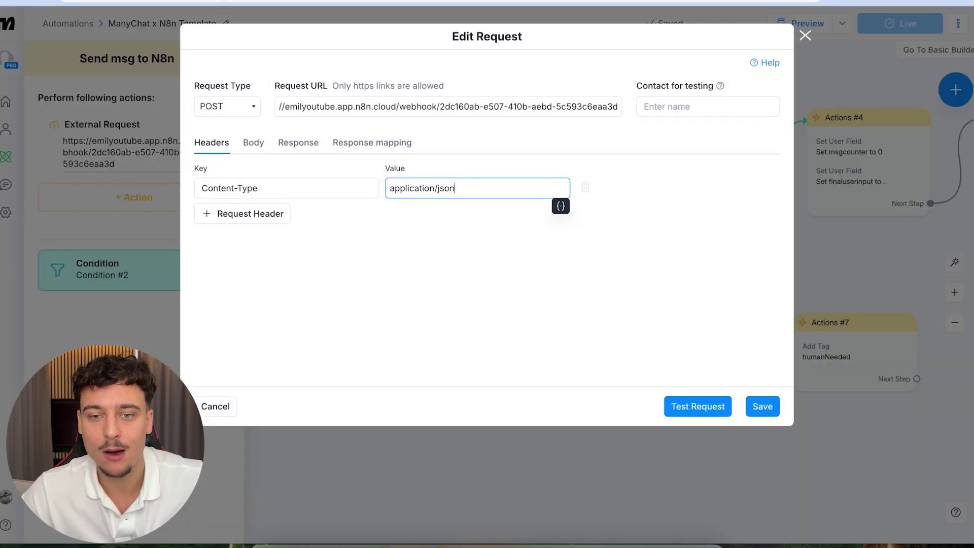
click(227, 2)
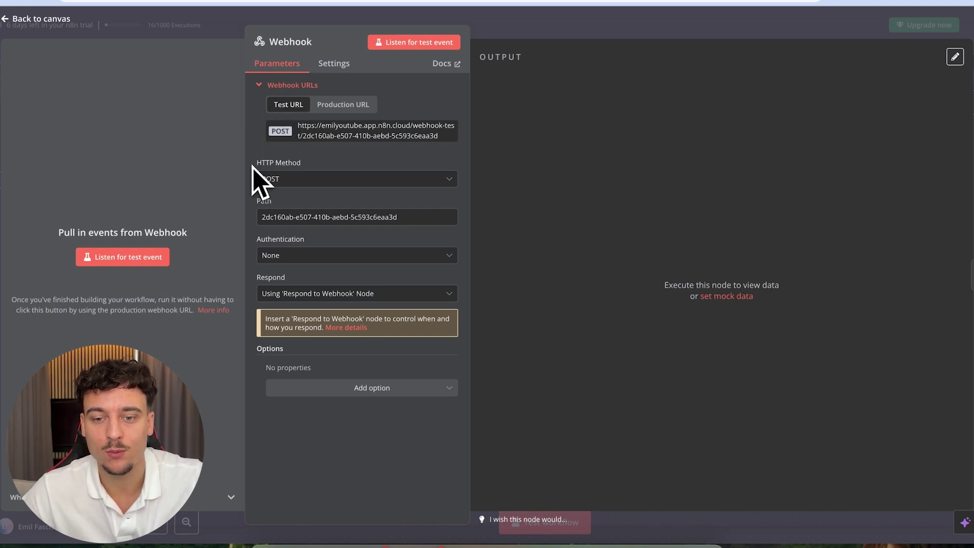
- Keep the Webhook's HTTP method on POST, copy its test URL, and listen for a test event
drag(255, 166, 288, 166)
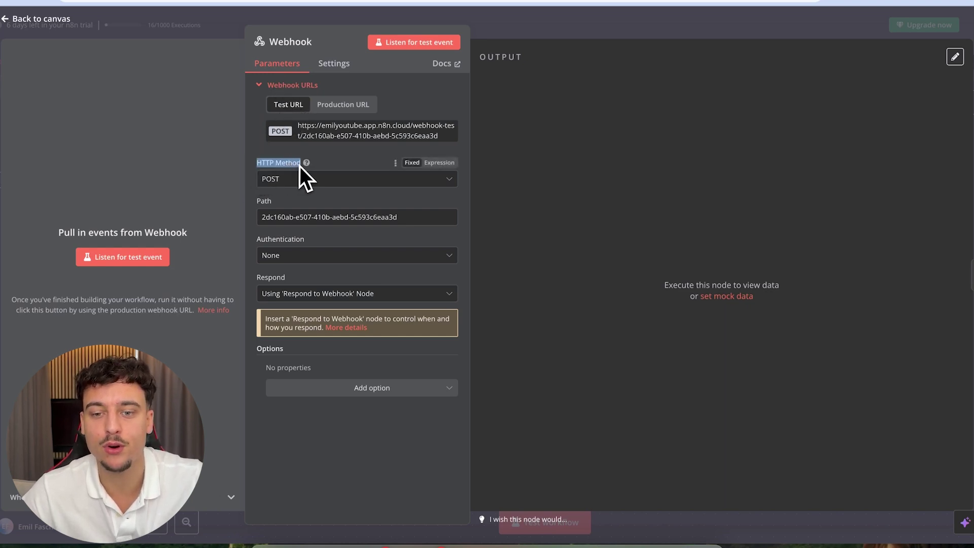
click(280, 179)
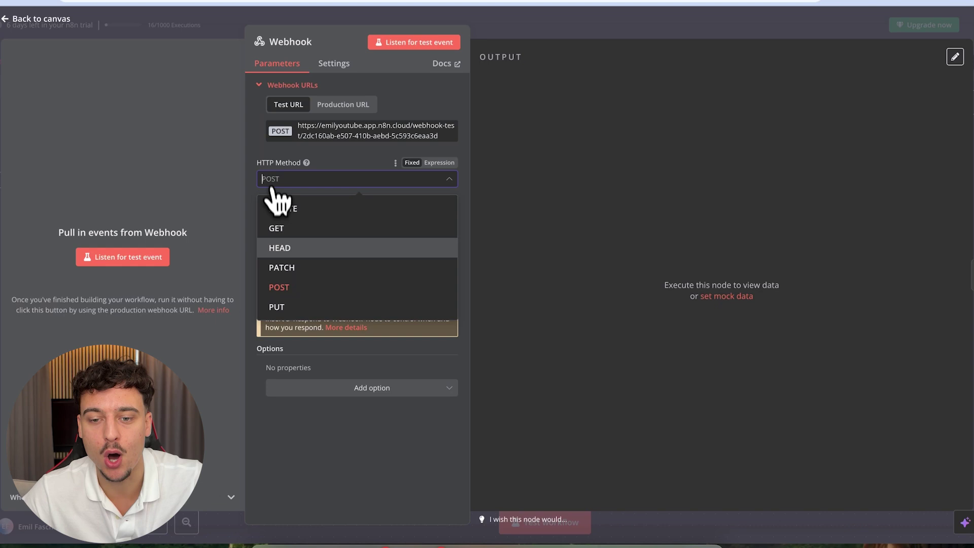
click(282, 289)
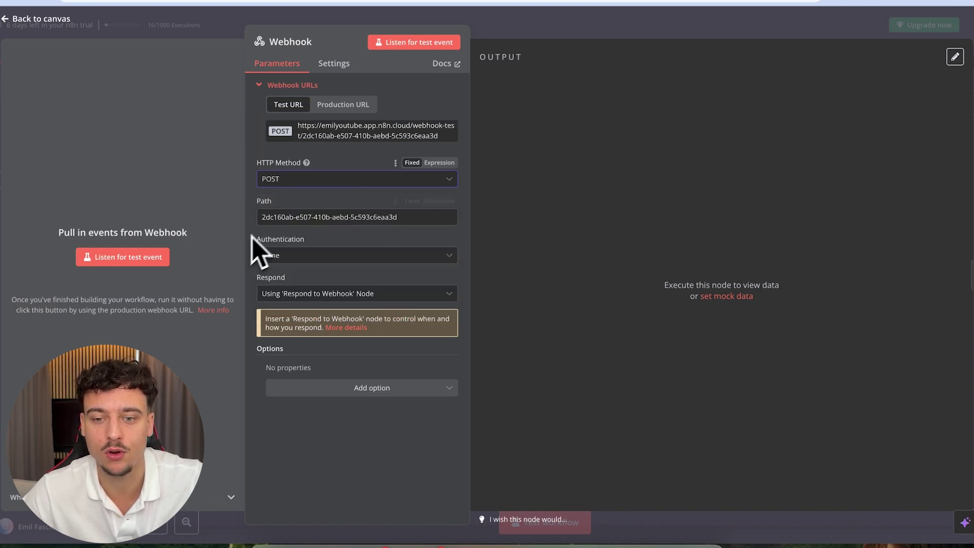
click(338, 136)
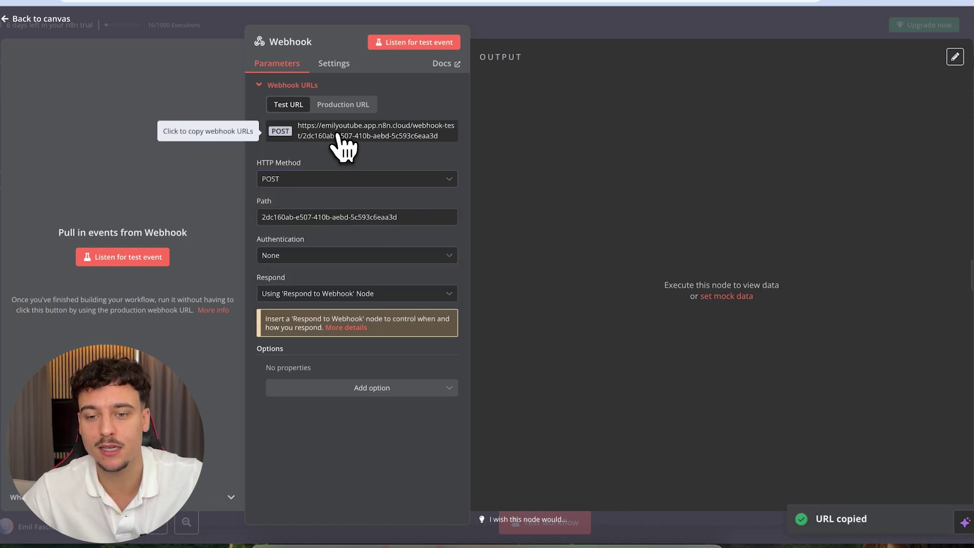
click(122, 258)
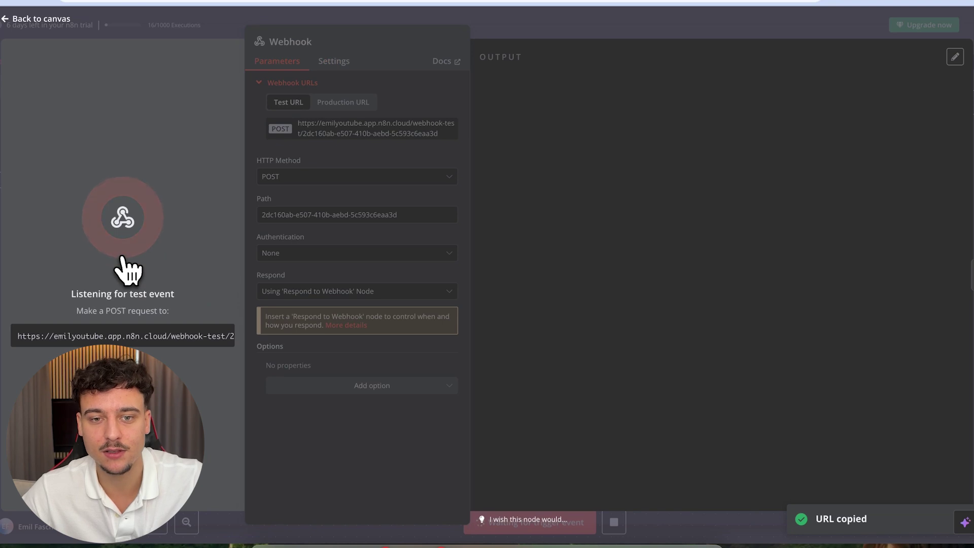
- Replace the ManyChat Request URL with the copied n8n test webhook URL
click(121, 1)
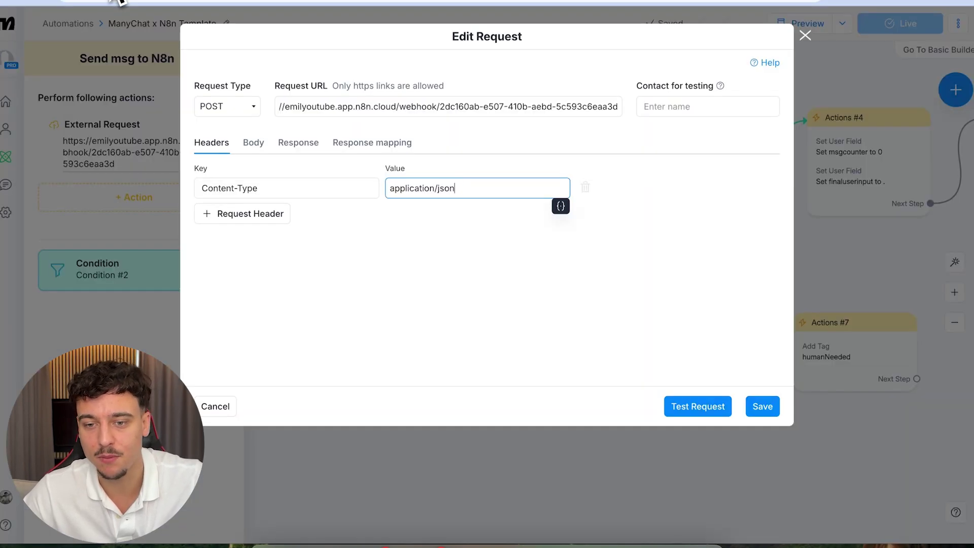
click(312, 107)
key(ctrl+a)
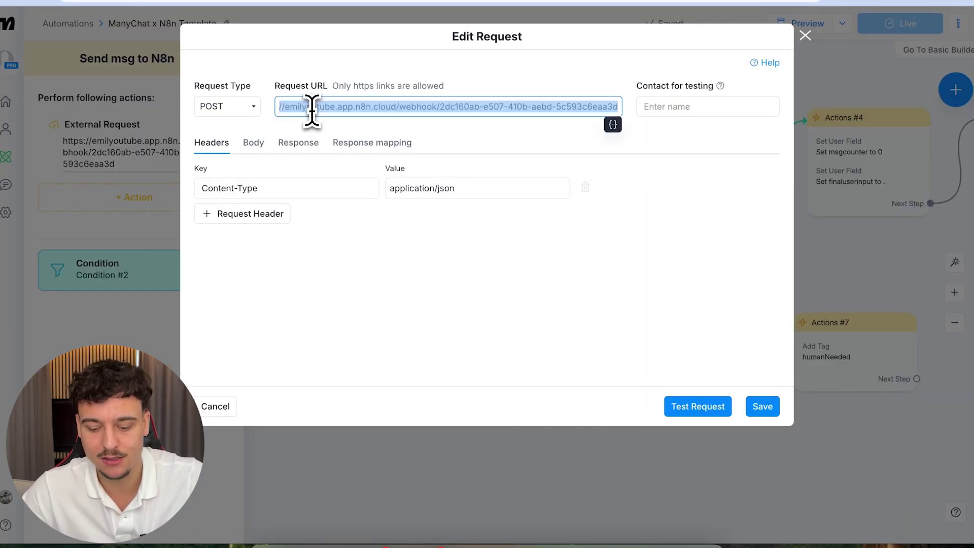
key(BackSpace)
key(ctrl+v)
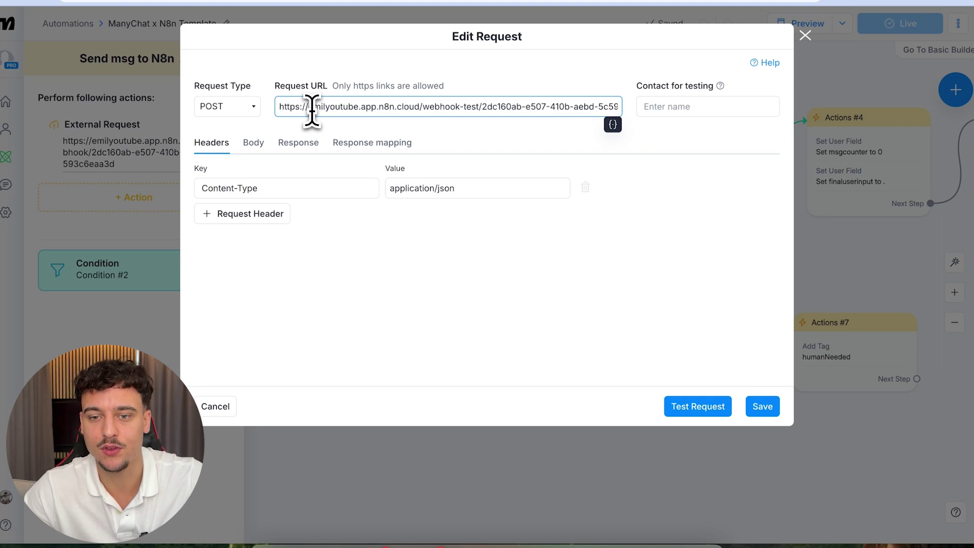
click(445, 67)
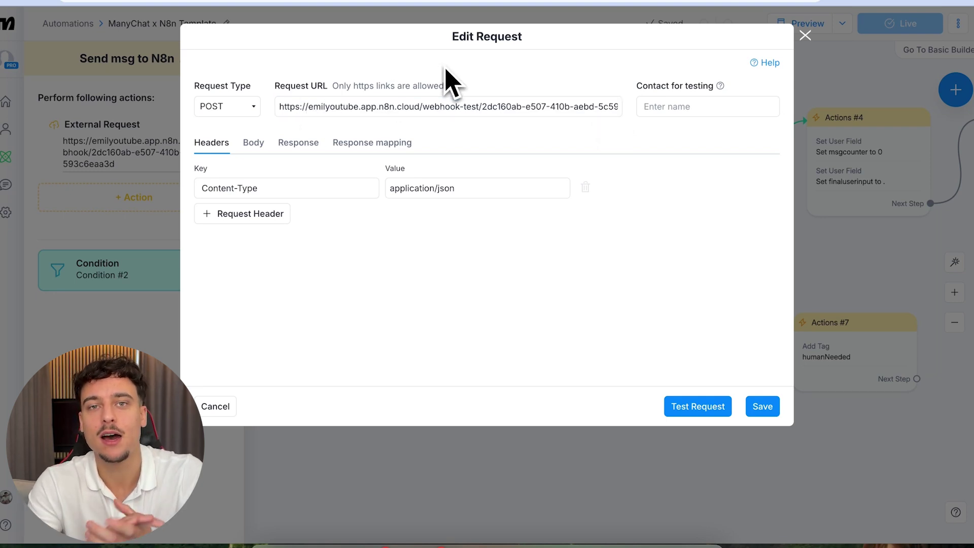
- Search for and select the test contact by name, then send a test request to n8n
click(684, 106)
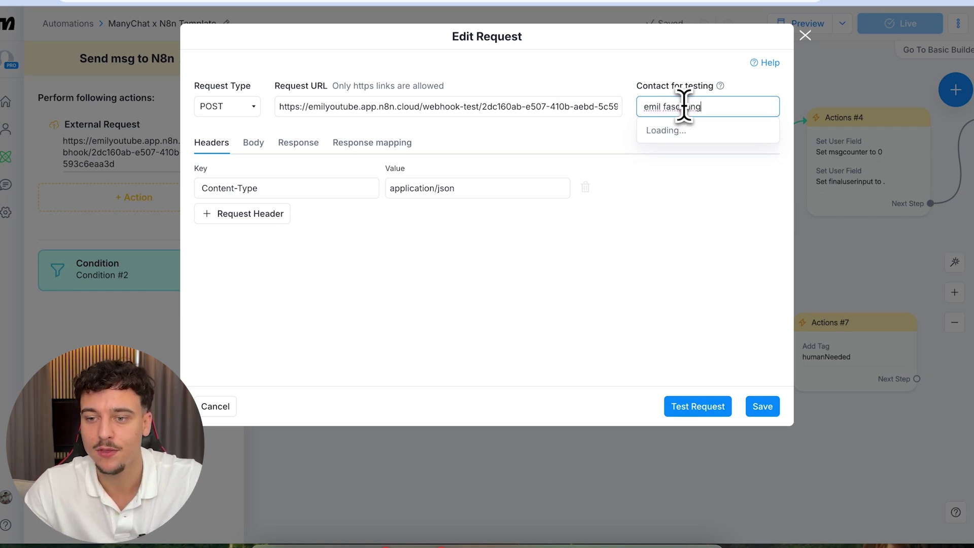
click(685, 55)
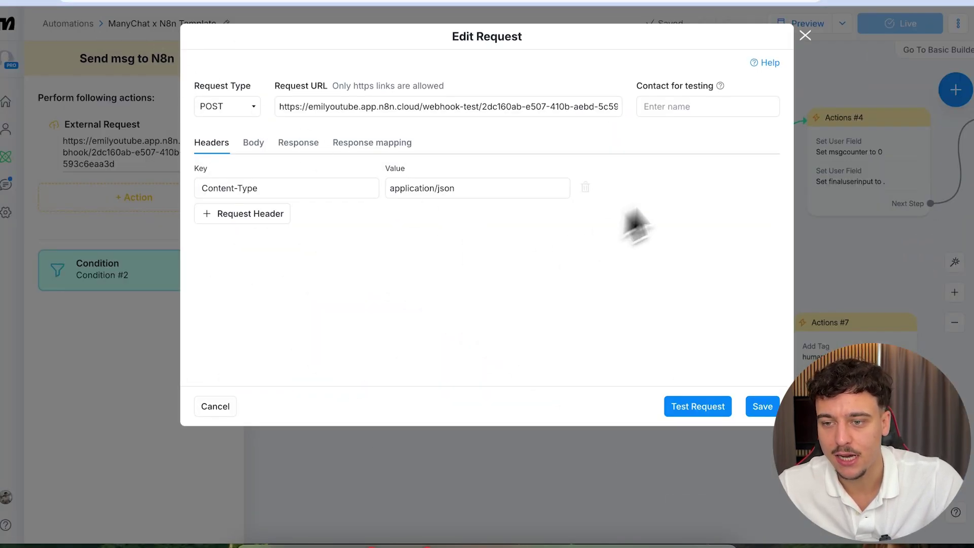
click(680, 107)
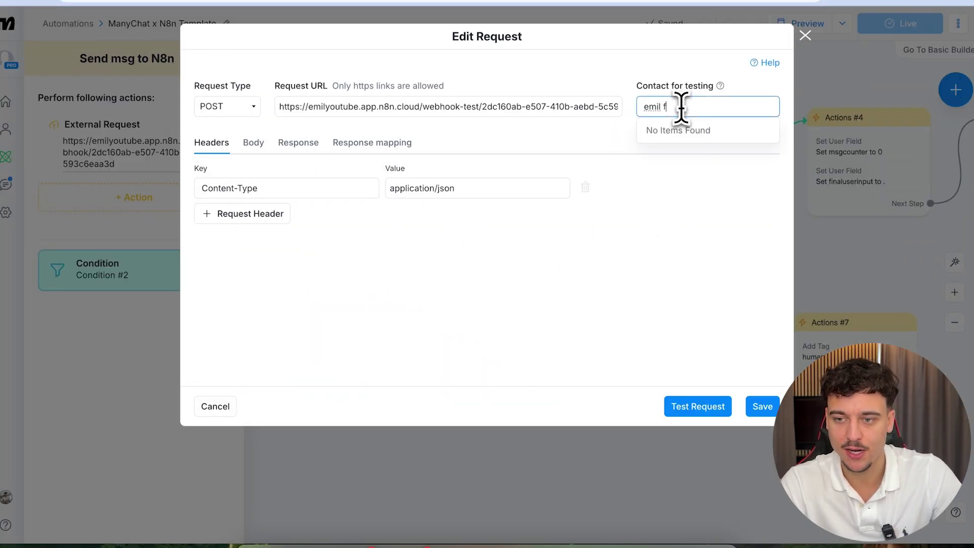
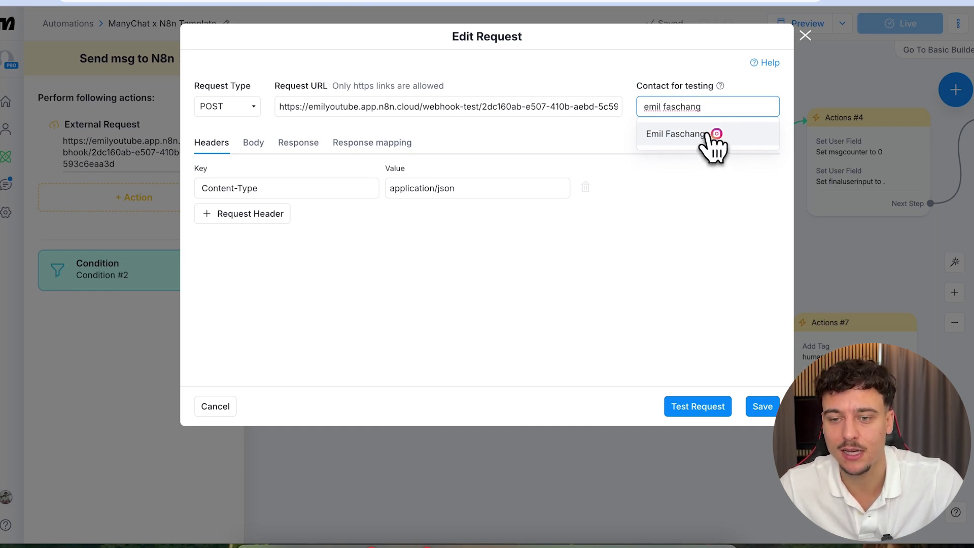
click(713, 147)
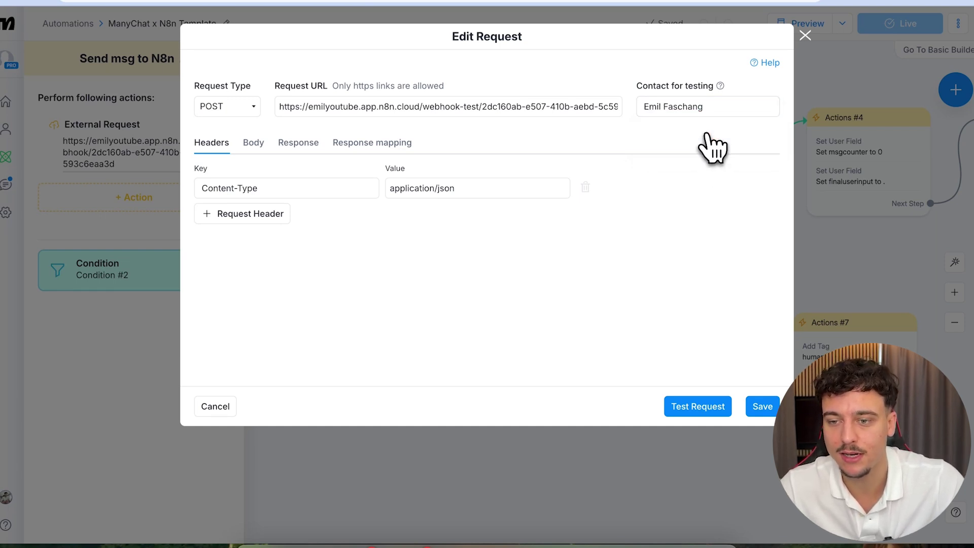
click(696, 411)
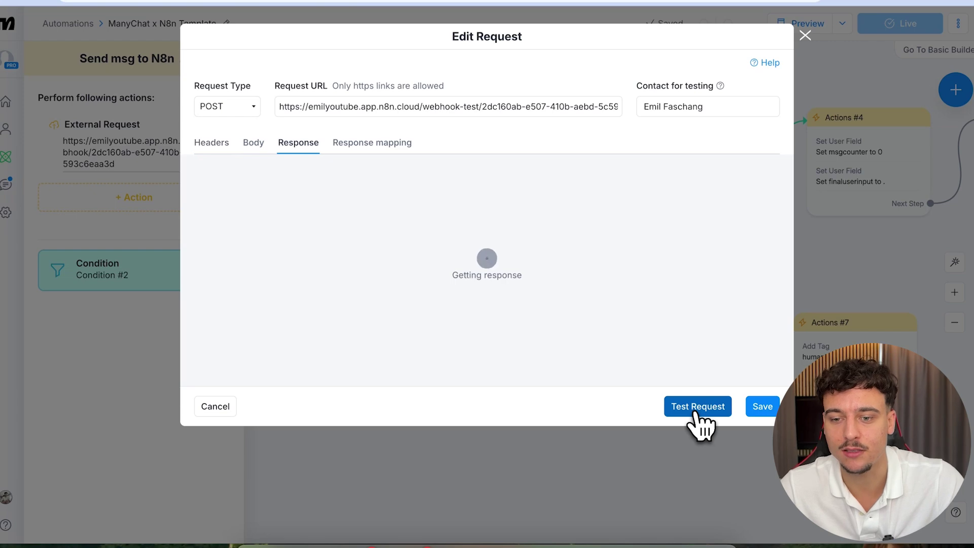
click(263, 1)
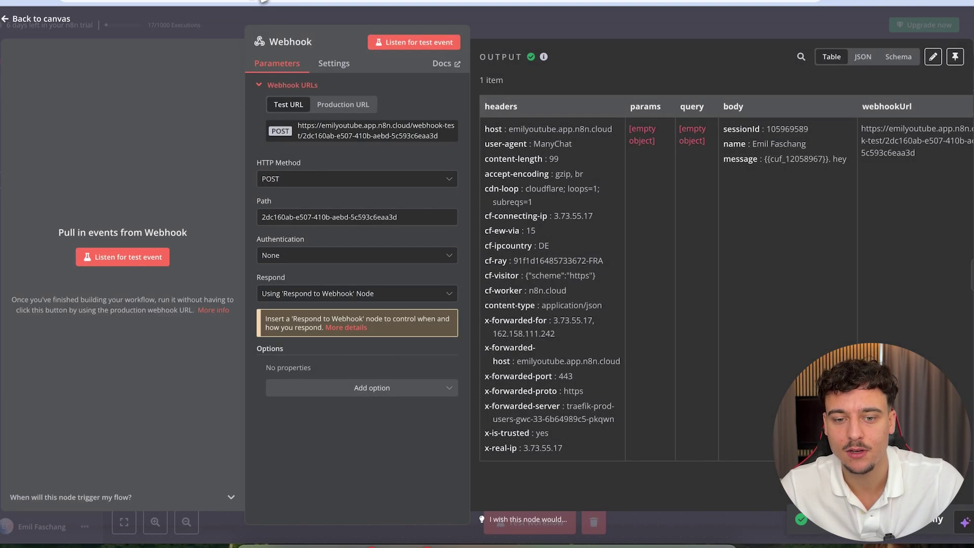
- Replace the AI Agent's prompt text with the webhook's body.message field, giving {{ $json.body.message }}
scroll(848, 198, left, 5)
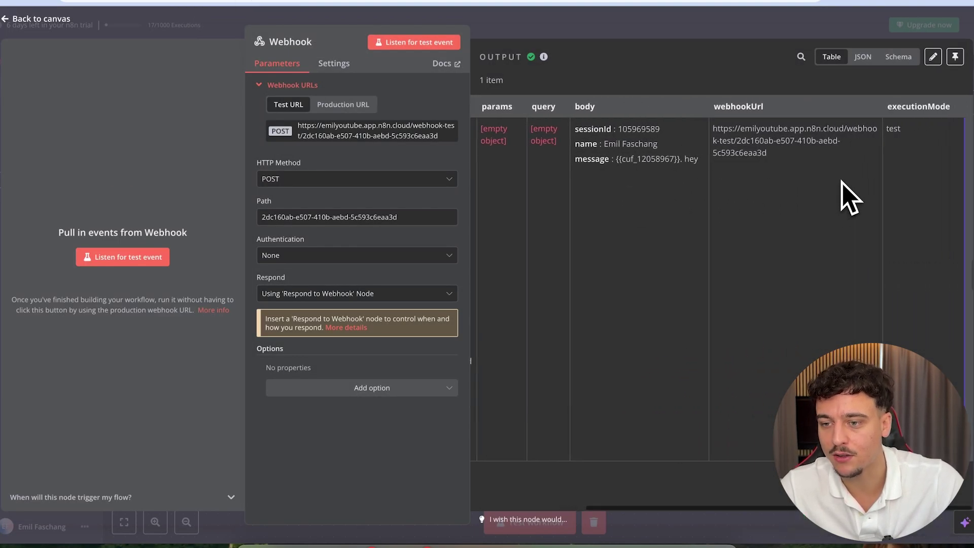
scroll(849, 198, right, 5)
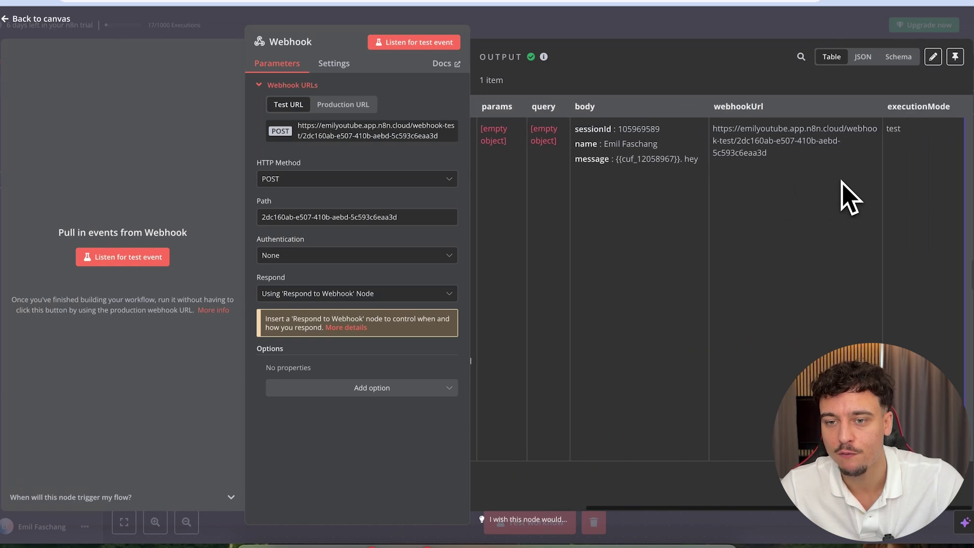
key(Escape)
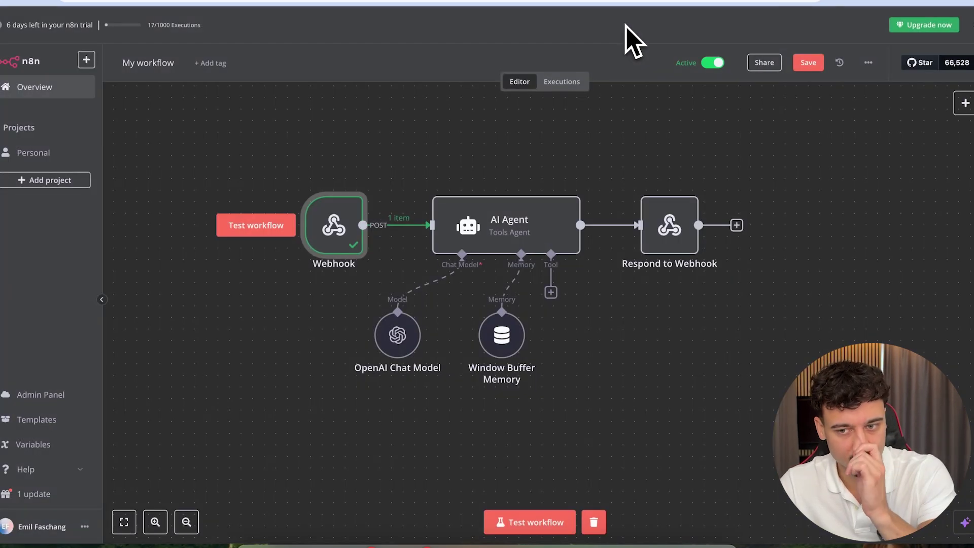
double_click(486, 232)
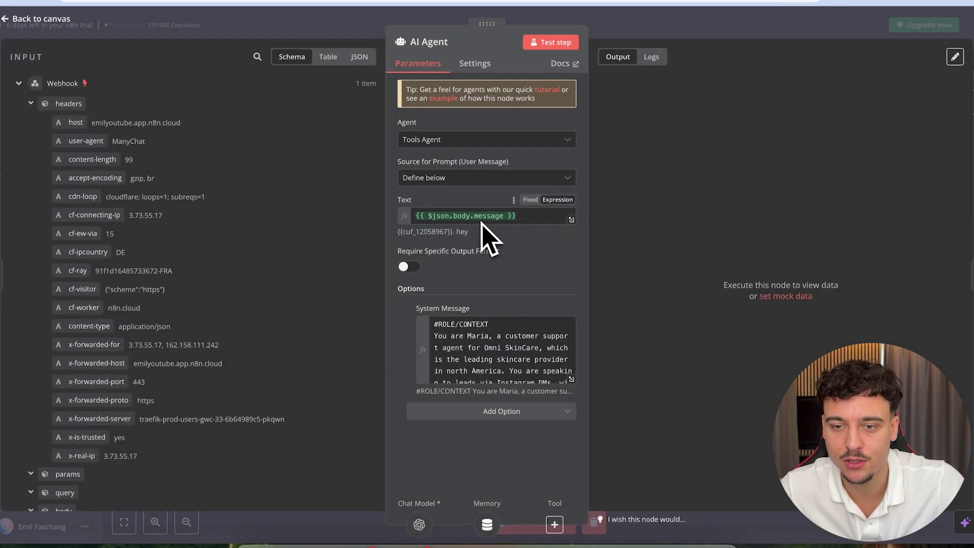
drag(399, 162, 500, 164)
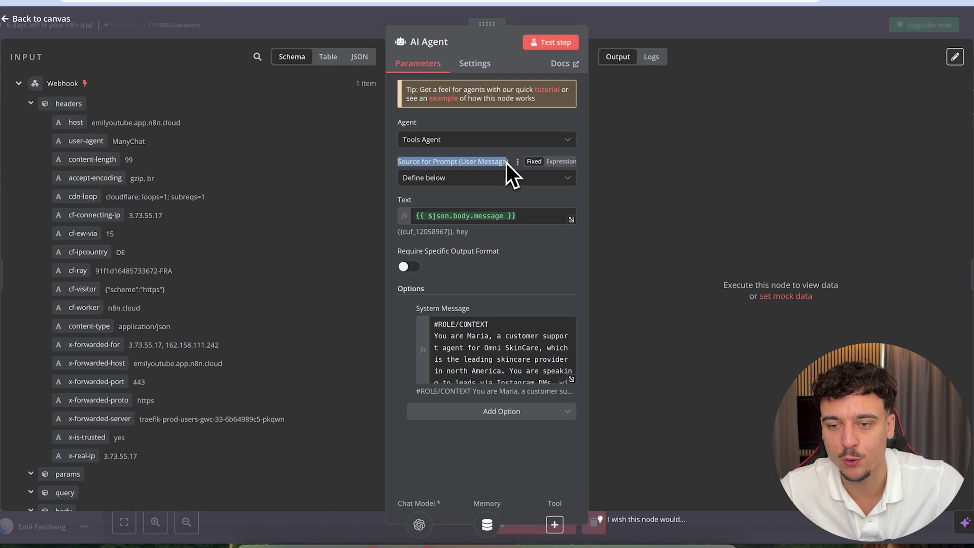
click(524, 214)
drag(524, 213, 418, 216)
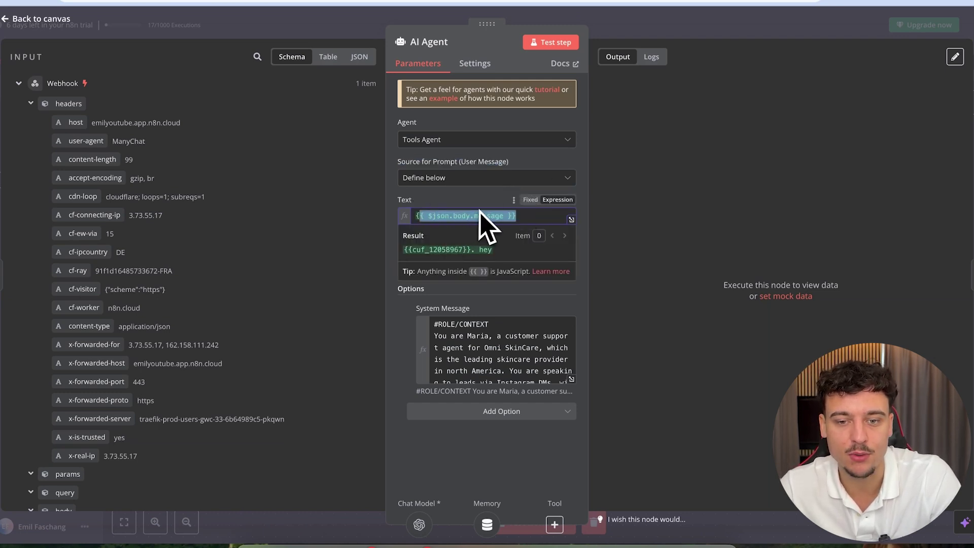
key(BackSpace)
scroll(272, 337, down, 3)
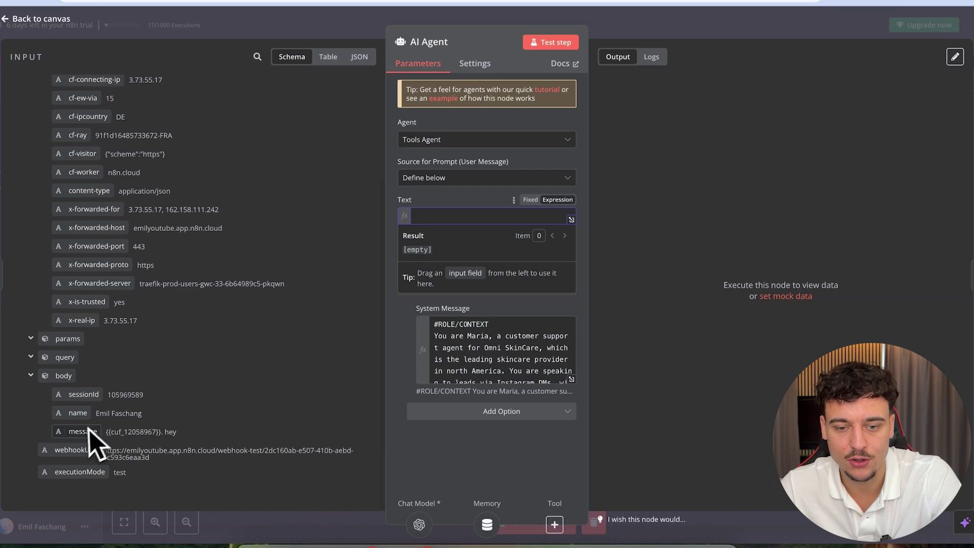
drag(87, 432, 441, 217)
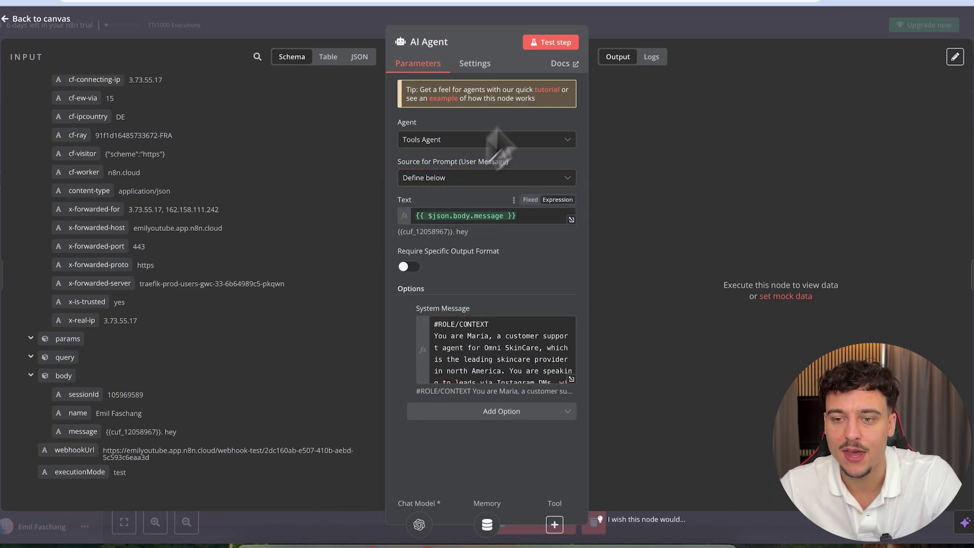
click(616, 28)
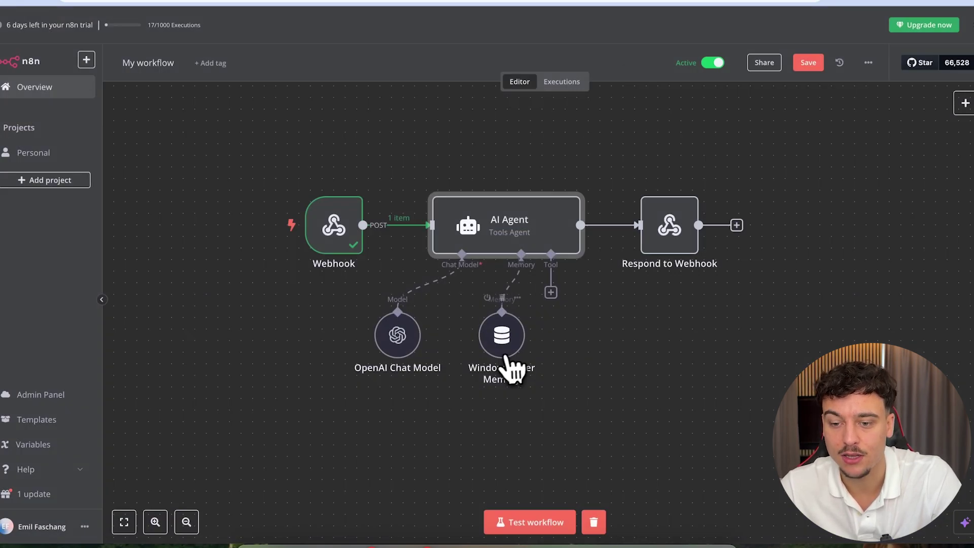
- Check that the Window Buffer Memory session key is {{ $json.body.sessionId }}
double_click(502, 332)
click(540, 139)
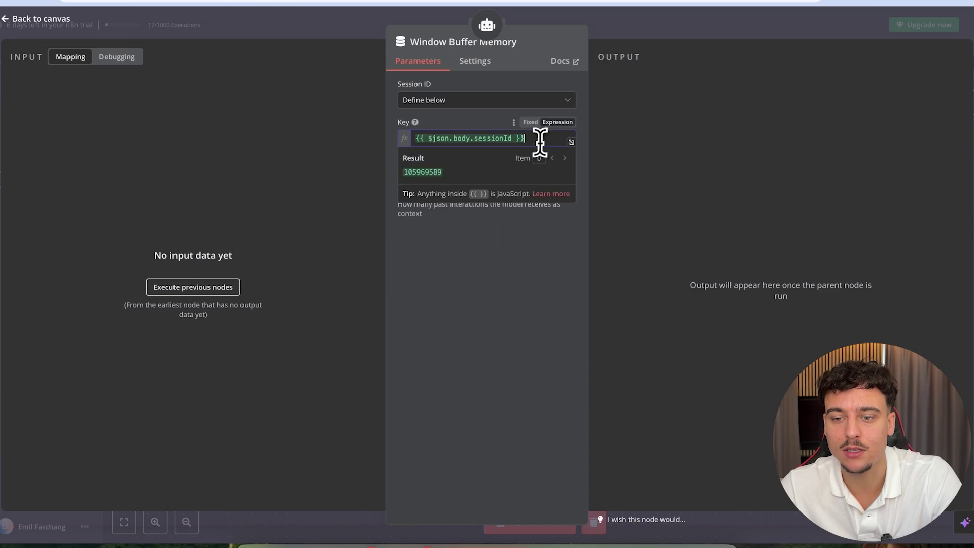
drag(528, 139, 411, 147)
click(418, 208)
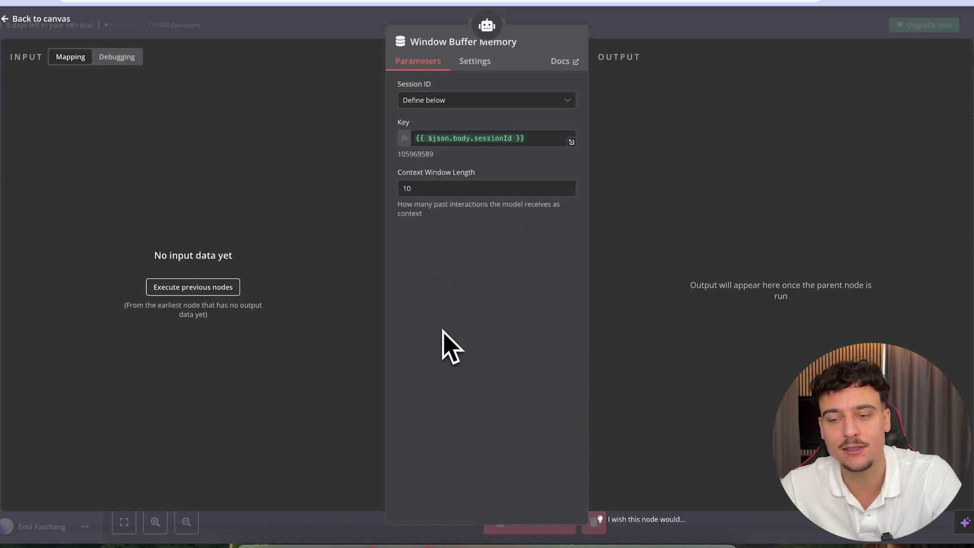
click(648, 37)
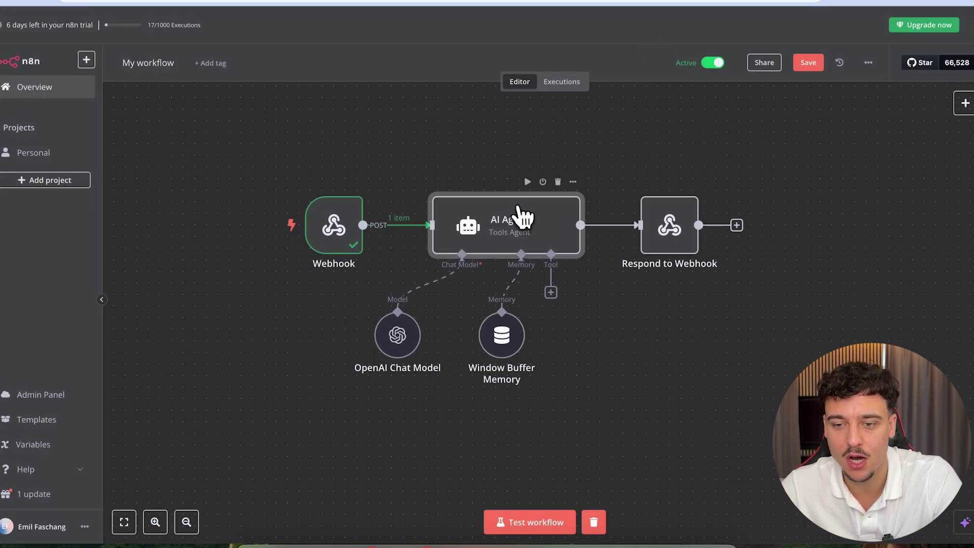
- Append body.sessionId after the message in the AI Agent's prompt text
double_click(523, 217)
scroll(200, 396, down, 5)
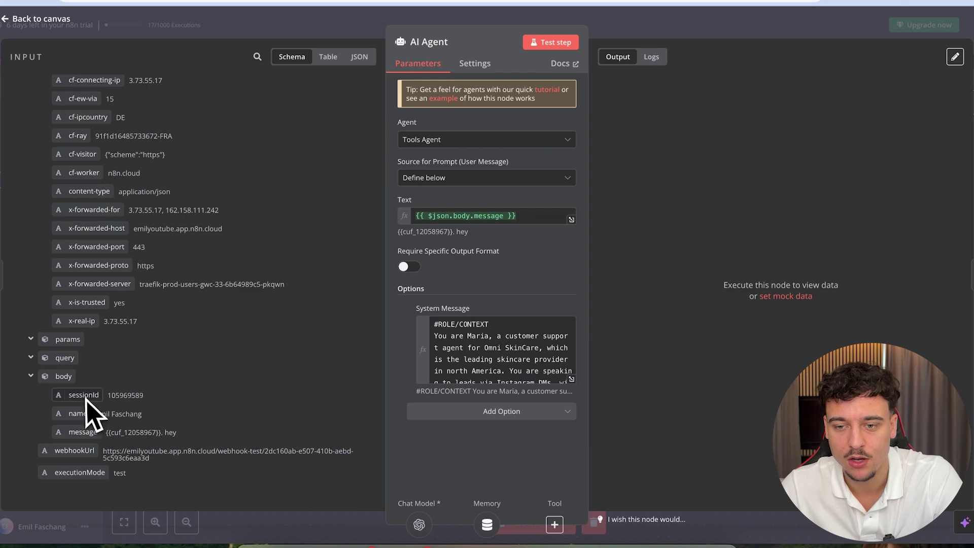
drag(86, 399, 533, 217)
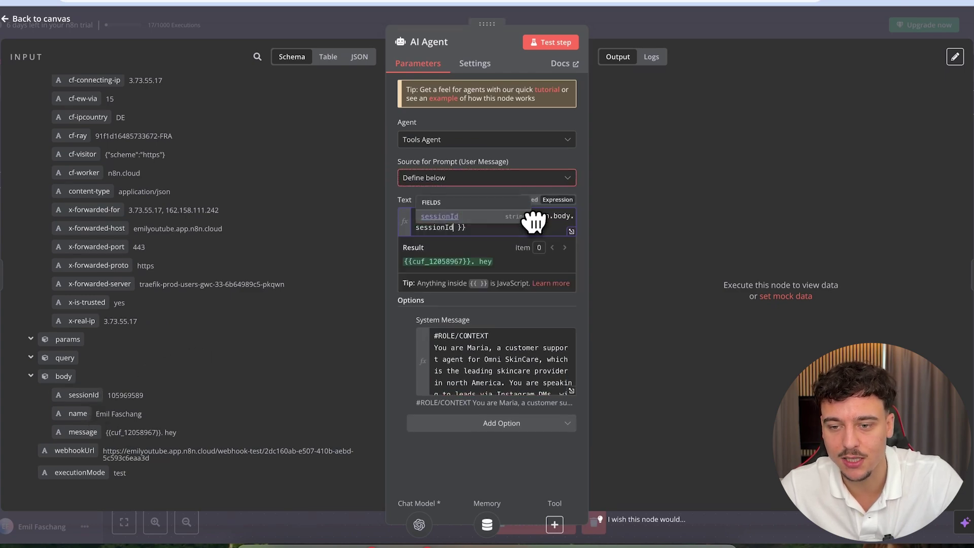
click(538, 262)
click(637, 43)
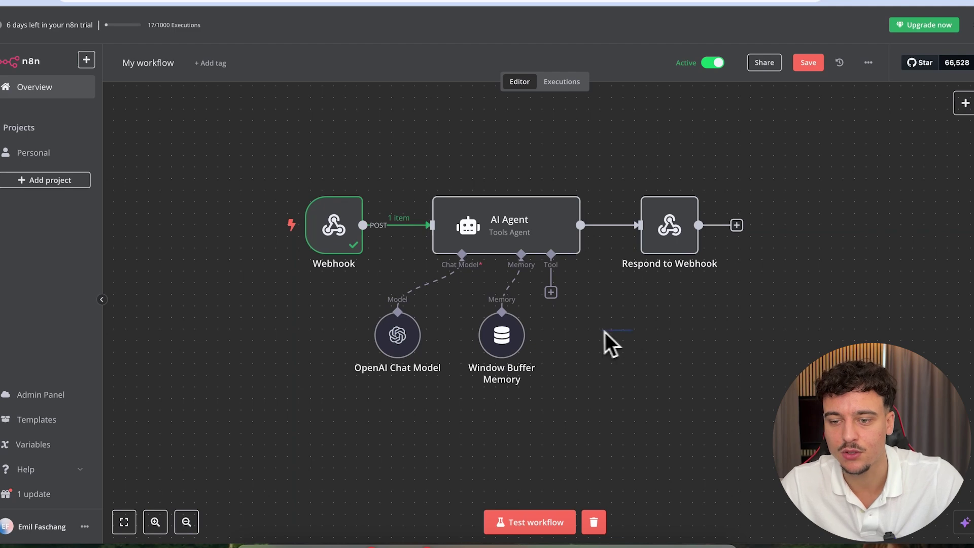
scroll(607, 340, right, 2)
scroll(606, 345, right, 1)
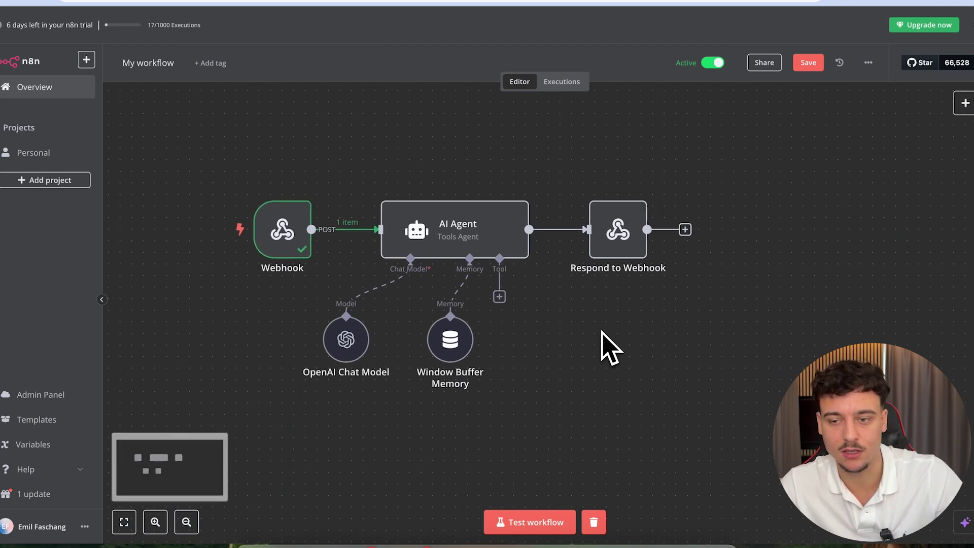
- Review Respond to Webhook, save the workflow, and display the Webhook's production URL
double_click(630, 245)
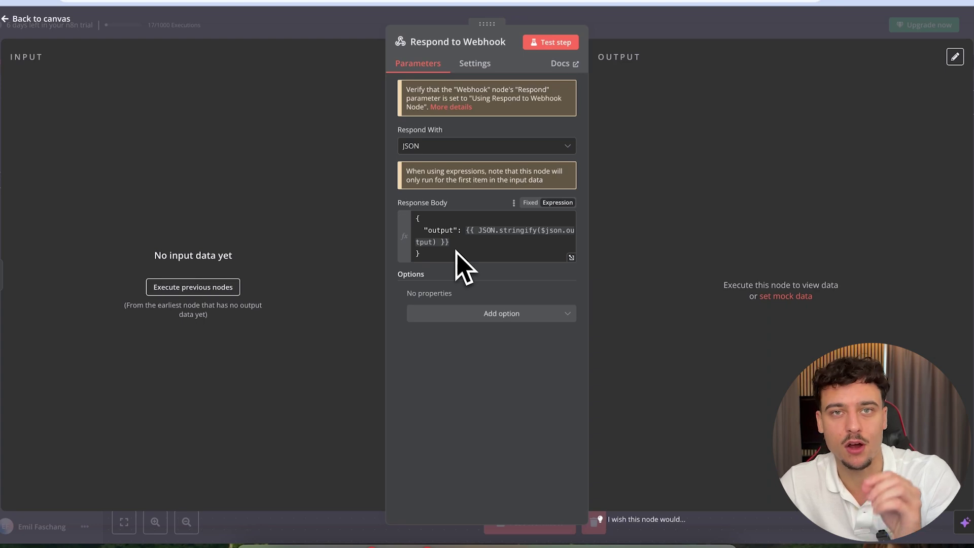
click(714, 24)
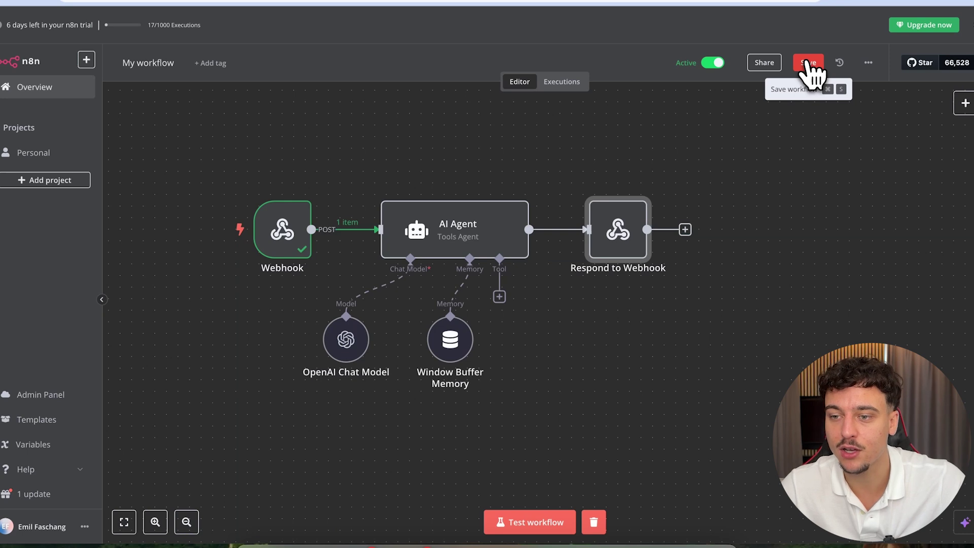
click(810, 63)
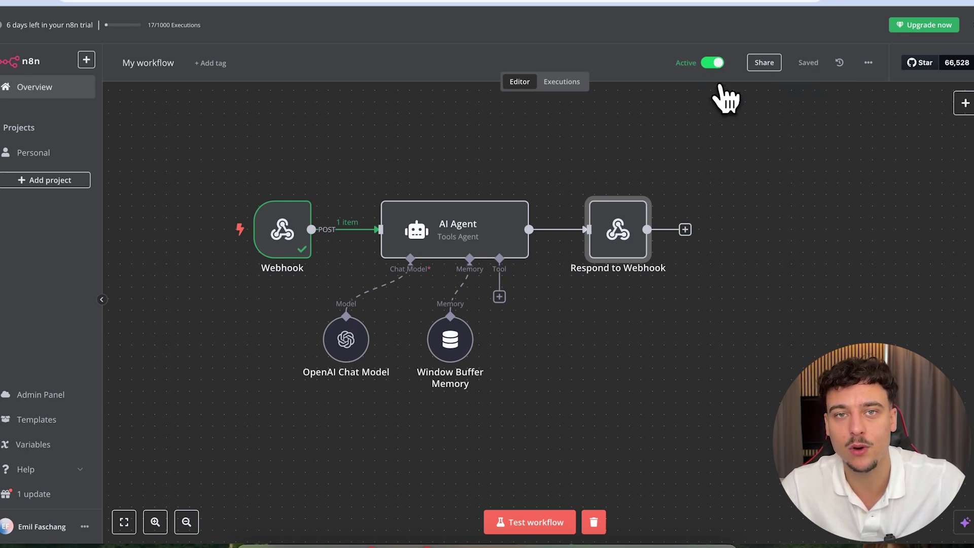
double_click(295, 236)
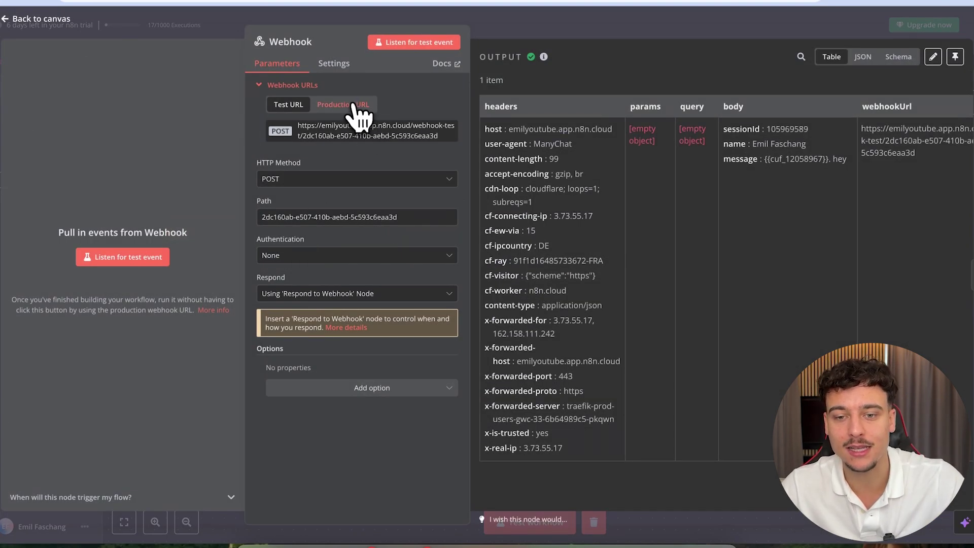
click(353, 105)
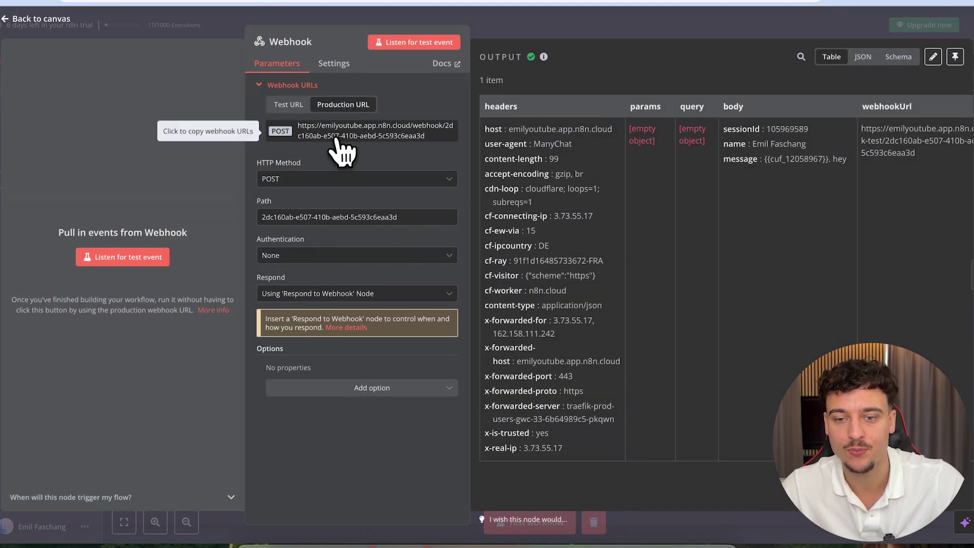
- Copy the n8n production webhook URL into Send msg to N8n's Request URL and save the request
click(341, 136)
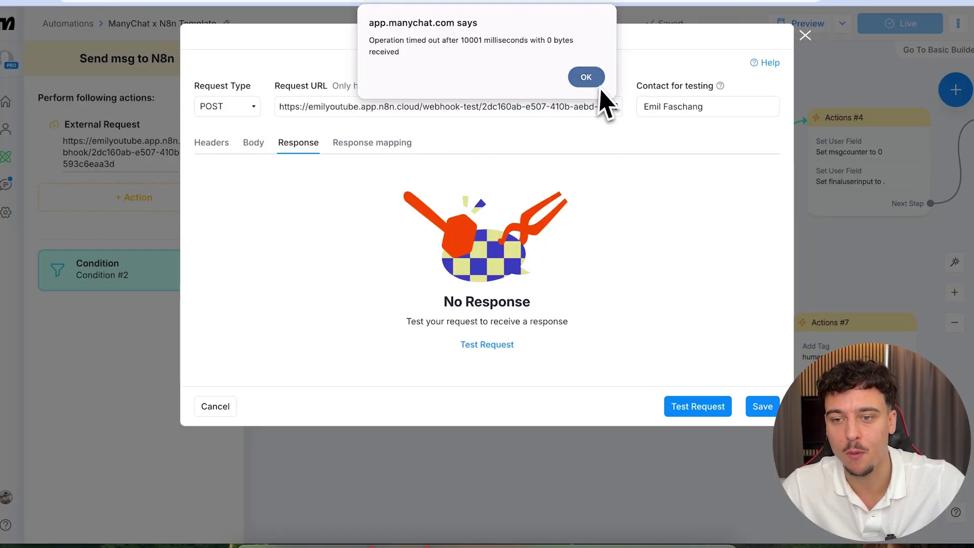
click(598, 82)
click(308, 107)
key(ctrl+a)
key(BackSpace)
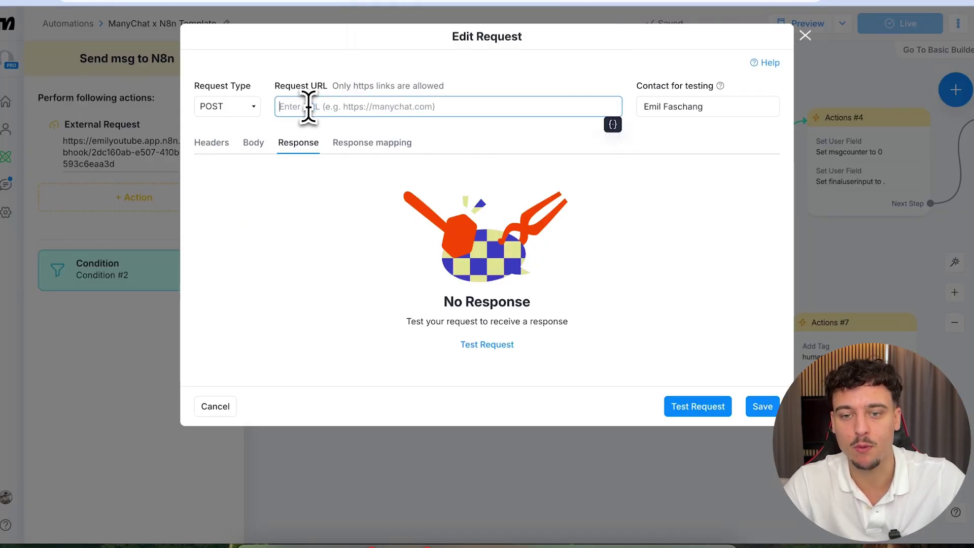
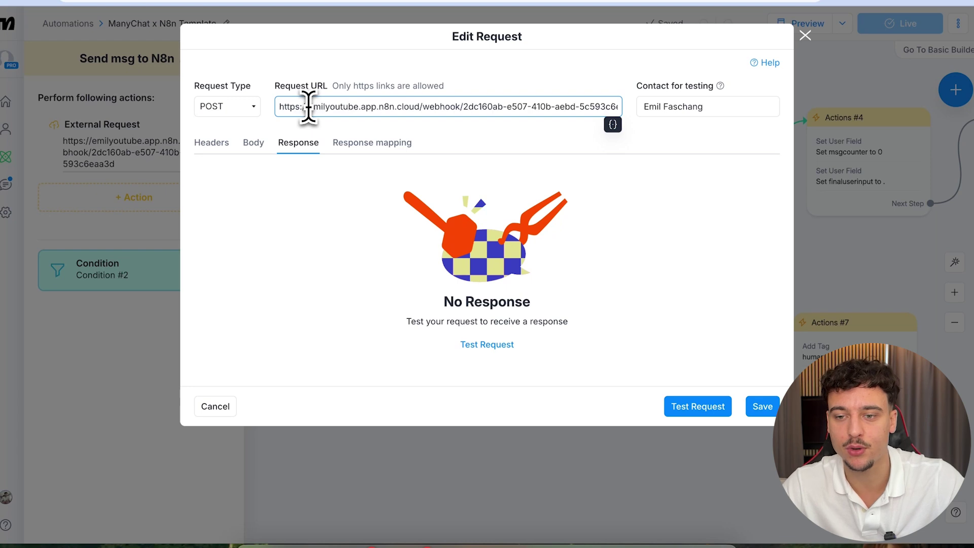
click(763, 407)
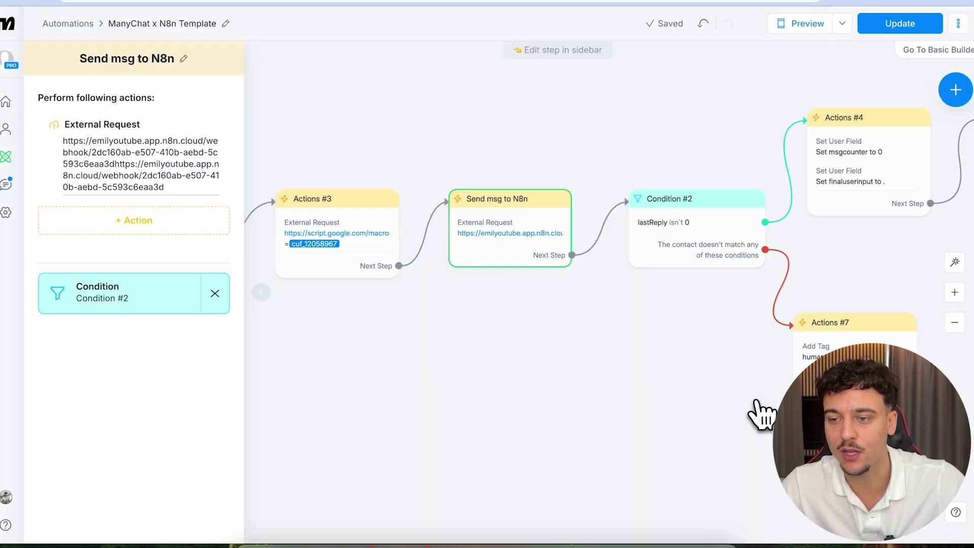
- Publish the updated ManyChat automation as the live version
click(911, 28)
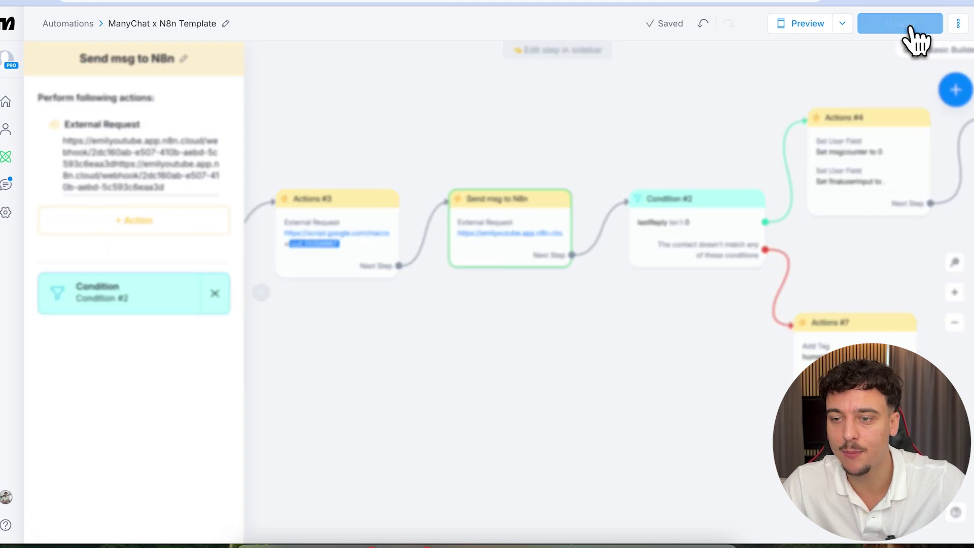
scroll(711, 209, right, 5)
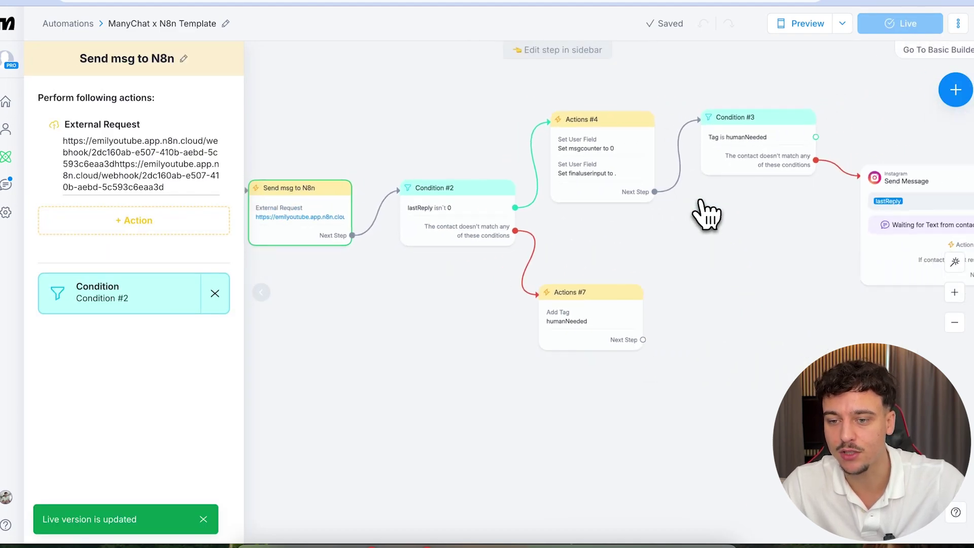
scroll(708, 213, right, 8)
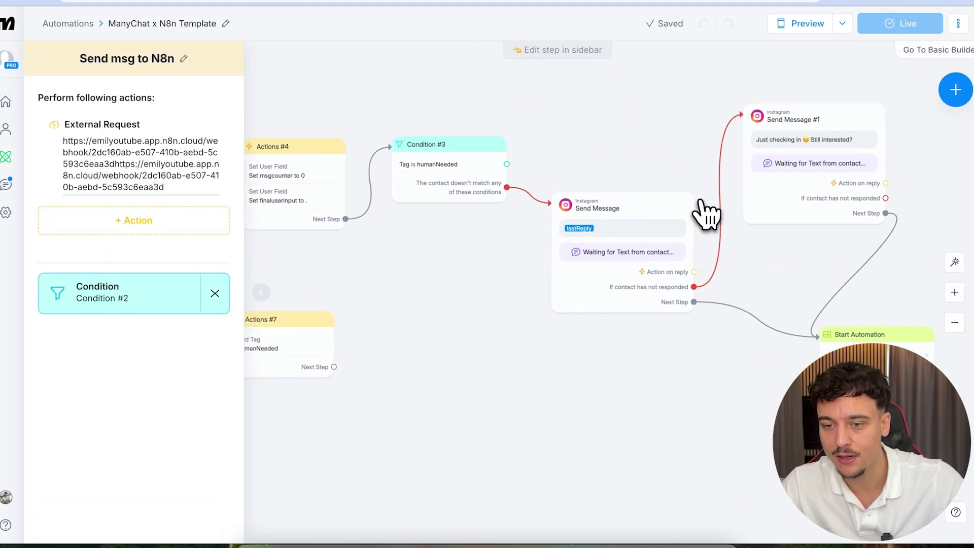
scroll(374, 277, left, 5)
scroll(391, 276, left, 5)
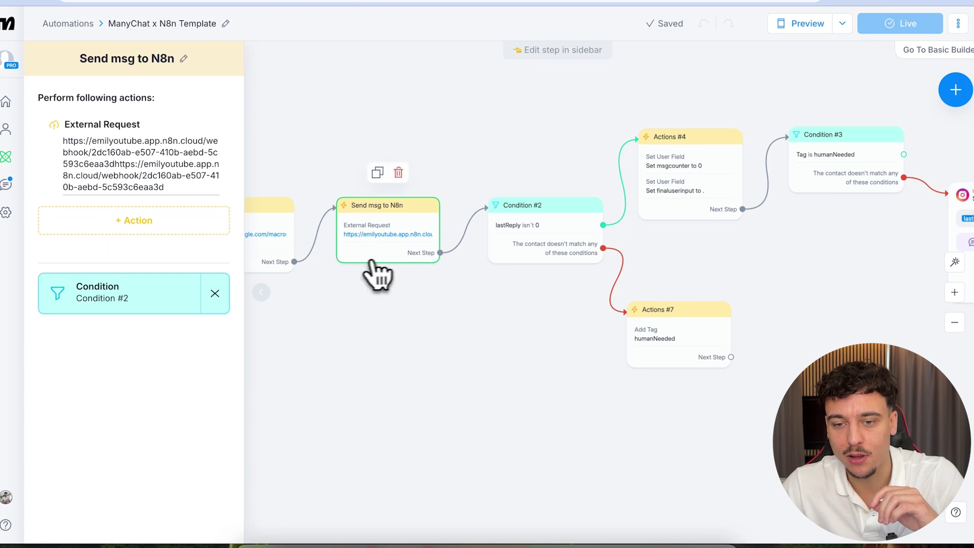
click(192, 171)
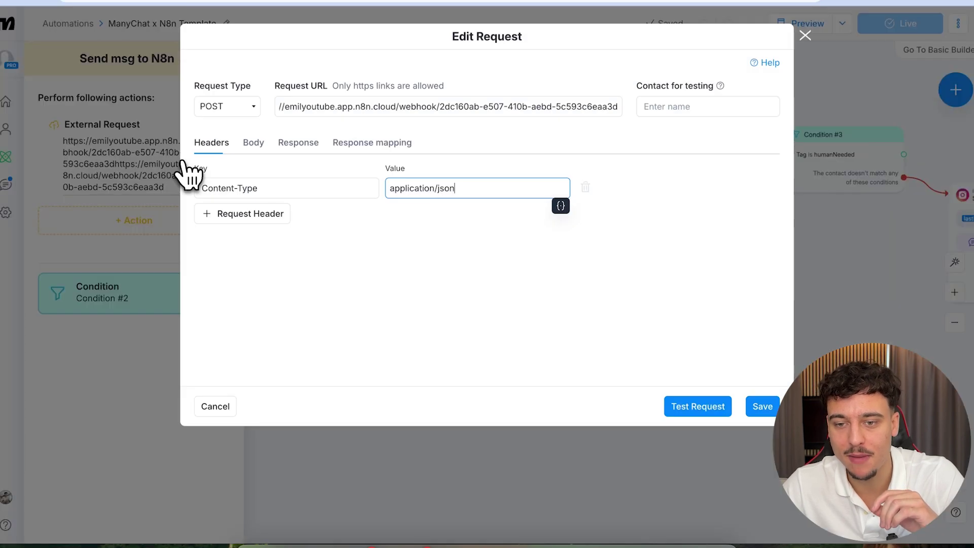
click(376, 157)
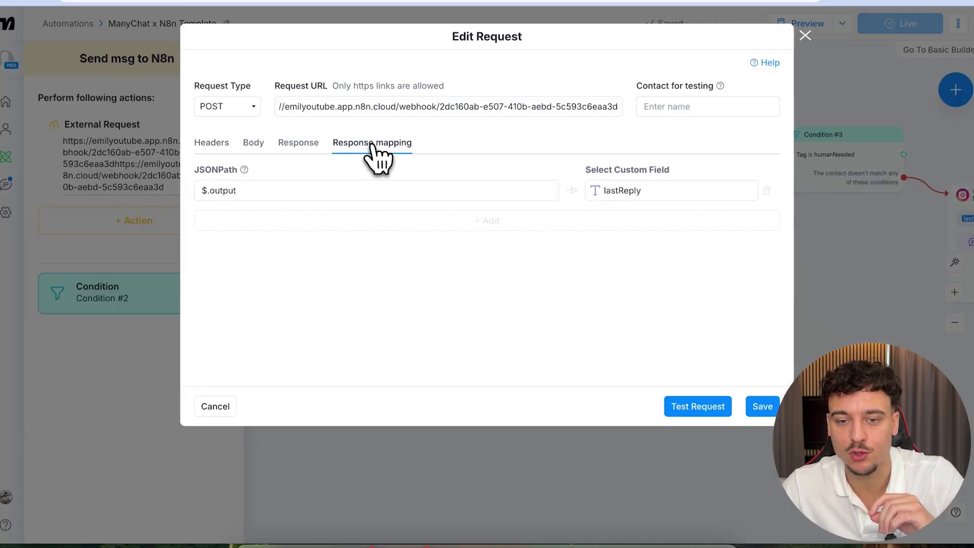
triple_click(230, 191)
click(662, 191)
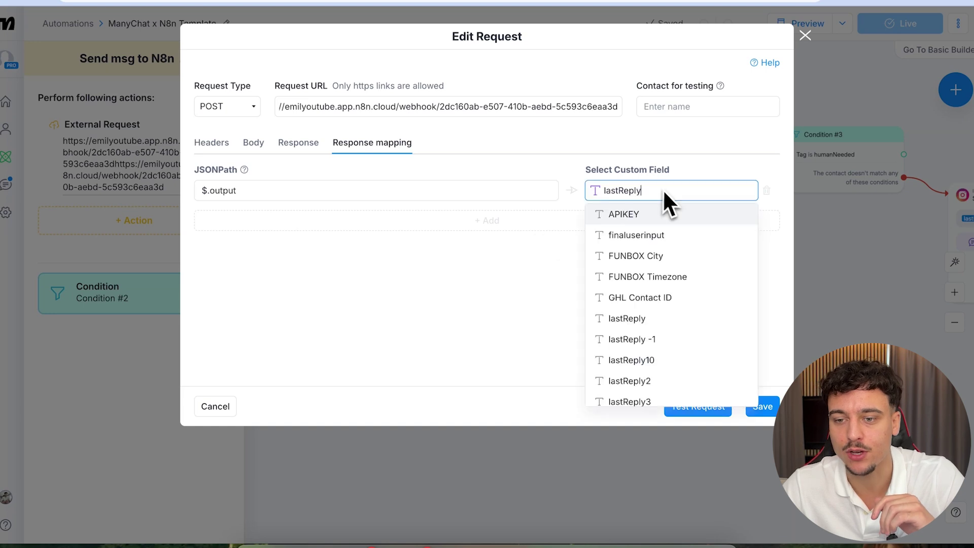
drag(664, 192, 599, 203)
click(528, 296)
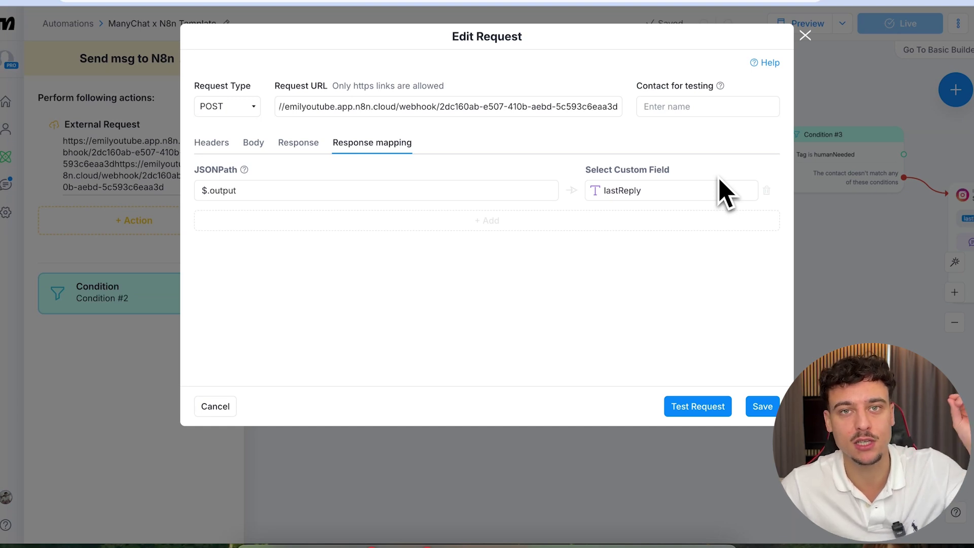
- Close the request dialog and open the lastReply Send Message step for editing
click(805, 36)
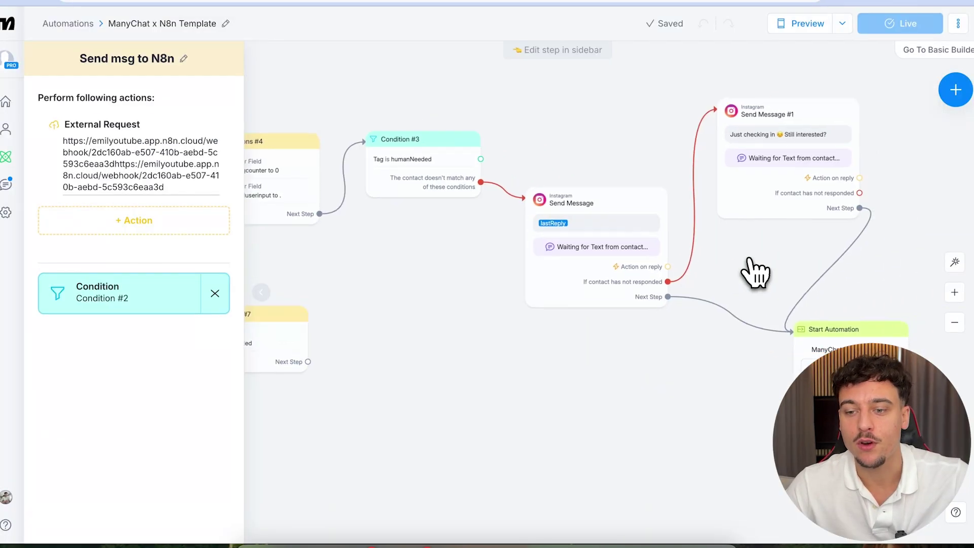
drag(755, 269, 711, 263)
scroll(517, 236, up, 5)
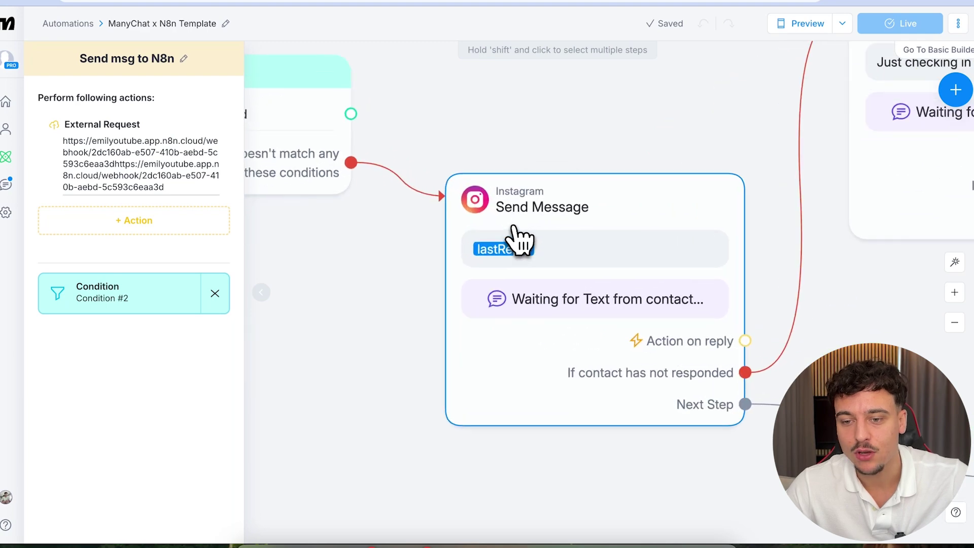
scroll(535, 356, down, 2)
scroll(529, 347, right, 5)
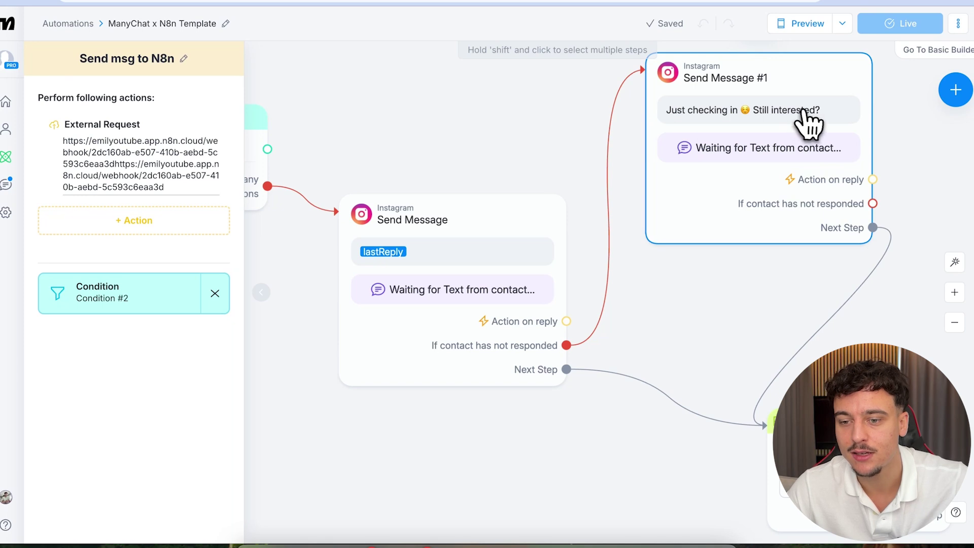
click(469, 344)
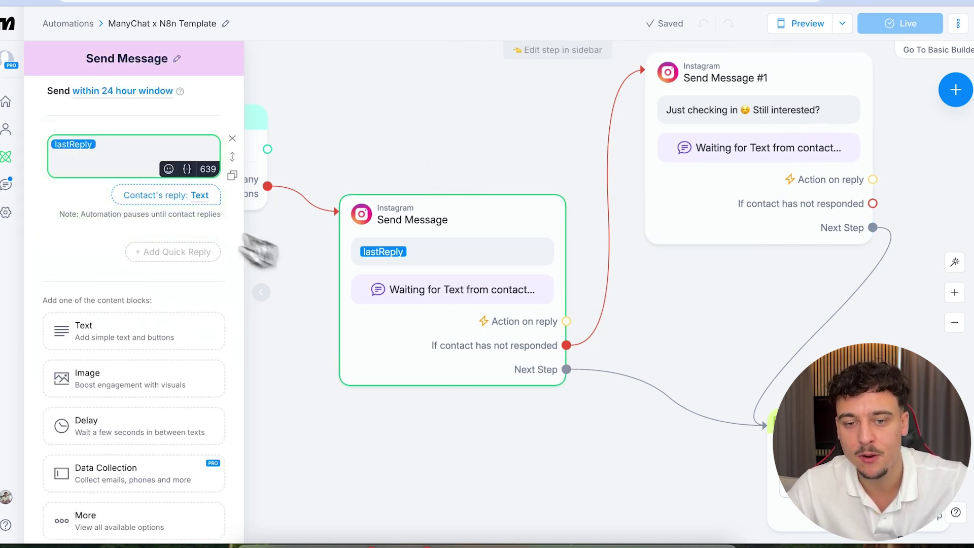
- Review the reply wait time in the data collection settings, keeping it in minutes
click(168, 199)
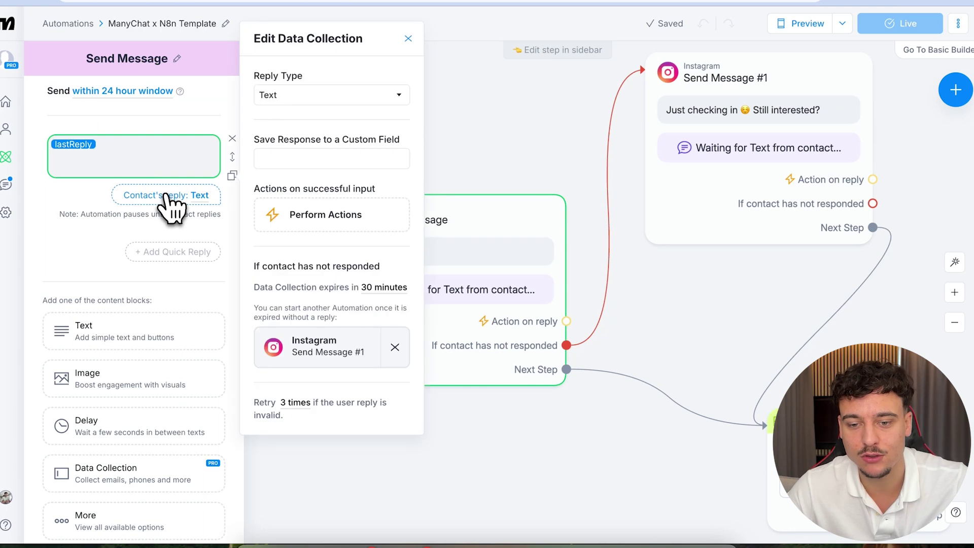
click(370, 288)
click(320, 332)
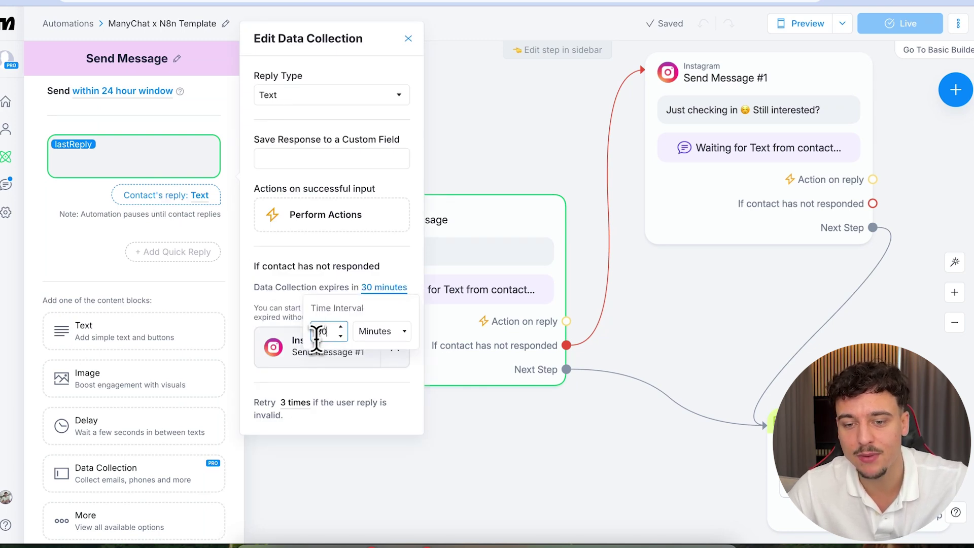
click(361, 336)
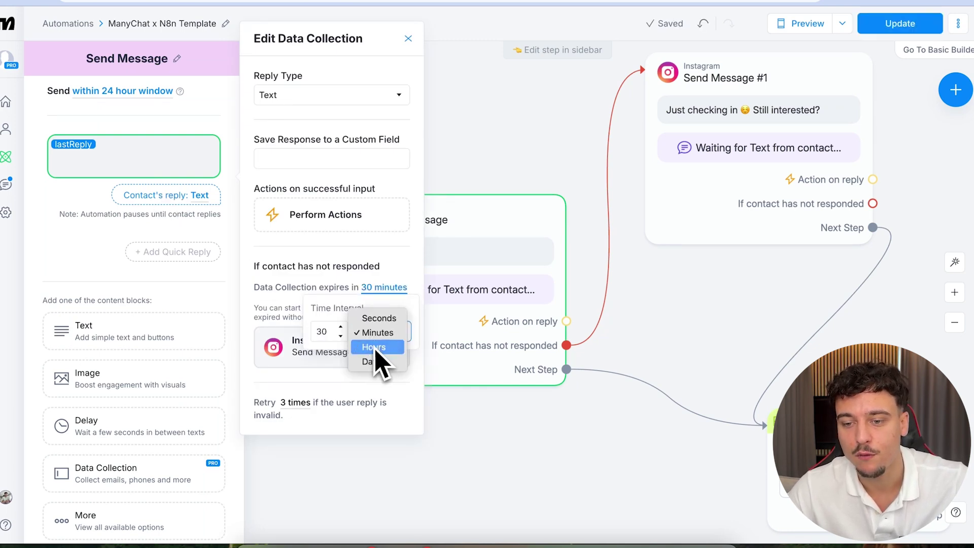
click(333, 272)
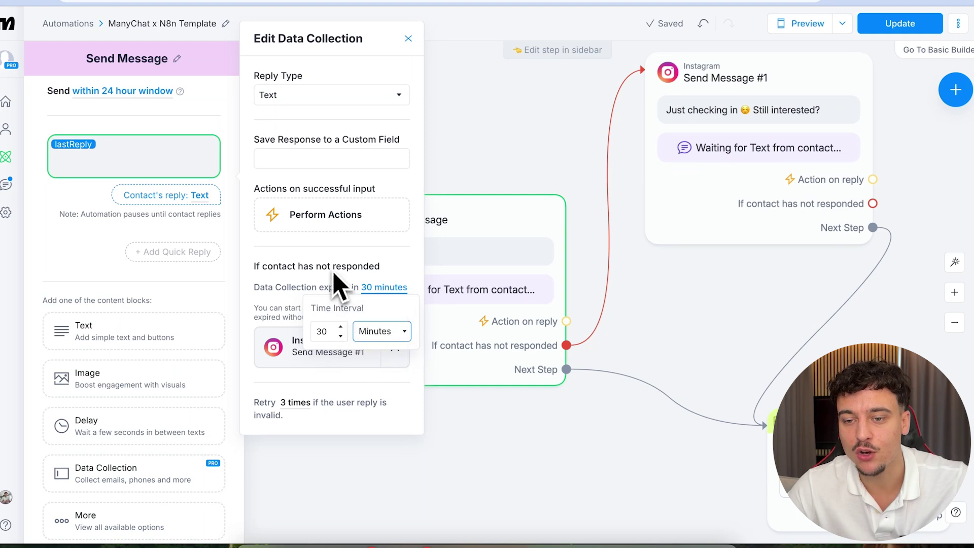
click(520, 175)
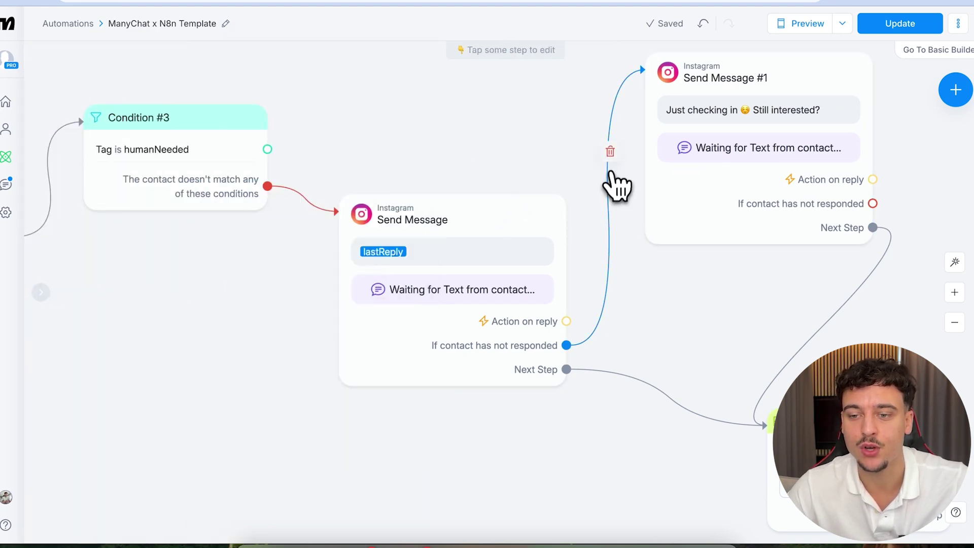
- Reconnect the 'If contact has not responded' output to Send Message #1
click(610, 152)
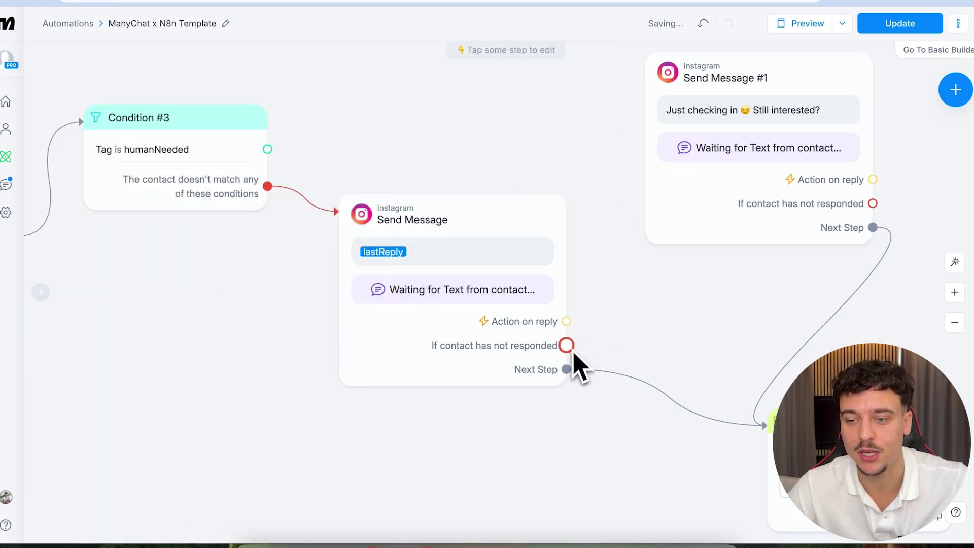
drag(569, 349, 649, 202)
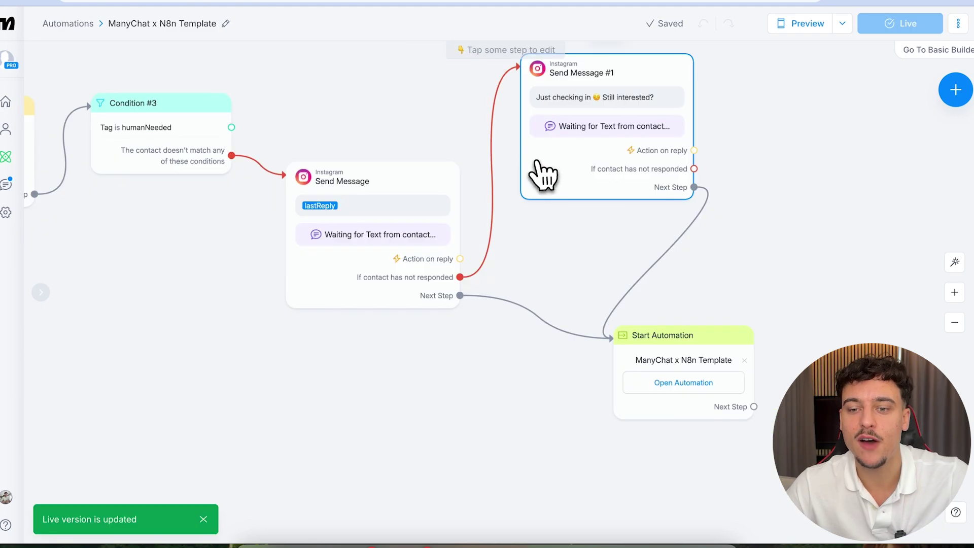
scroll(536, 163, down, 2)
scroll(537, 162, left, 15)
scroll(539, 172, left, 15)
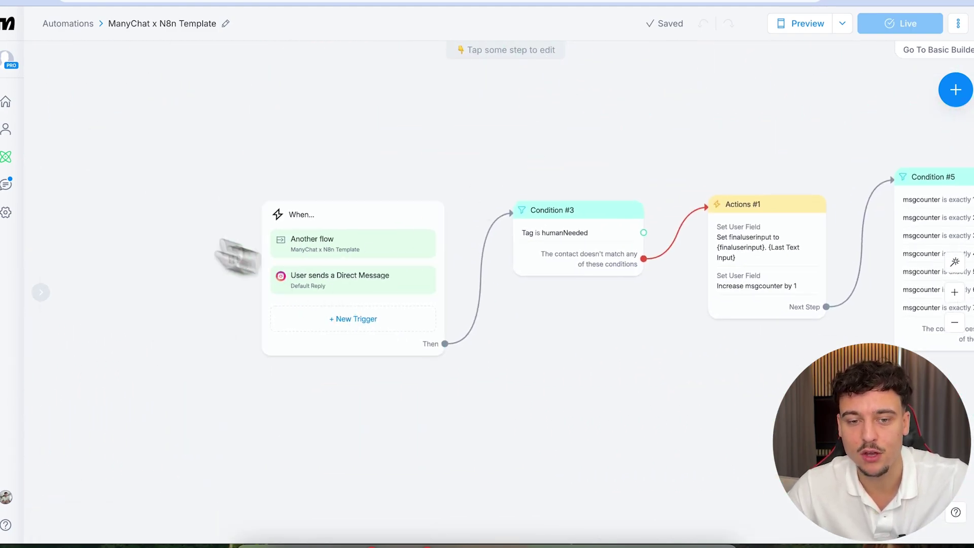
- Replace the Instagram Default Reply with the existing ManyChat x N8n Template, then open it
click(6, 213)
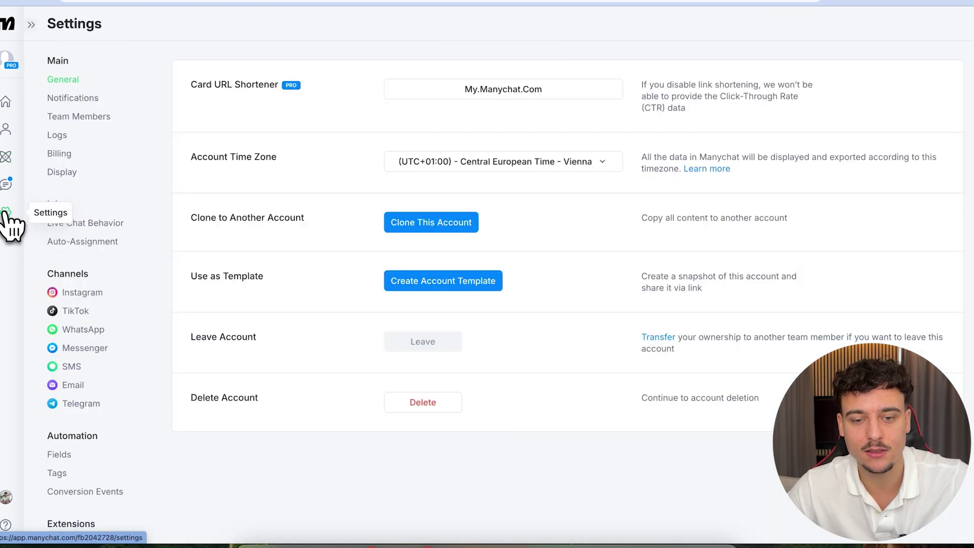
click(82, 293)
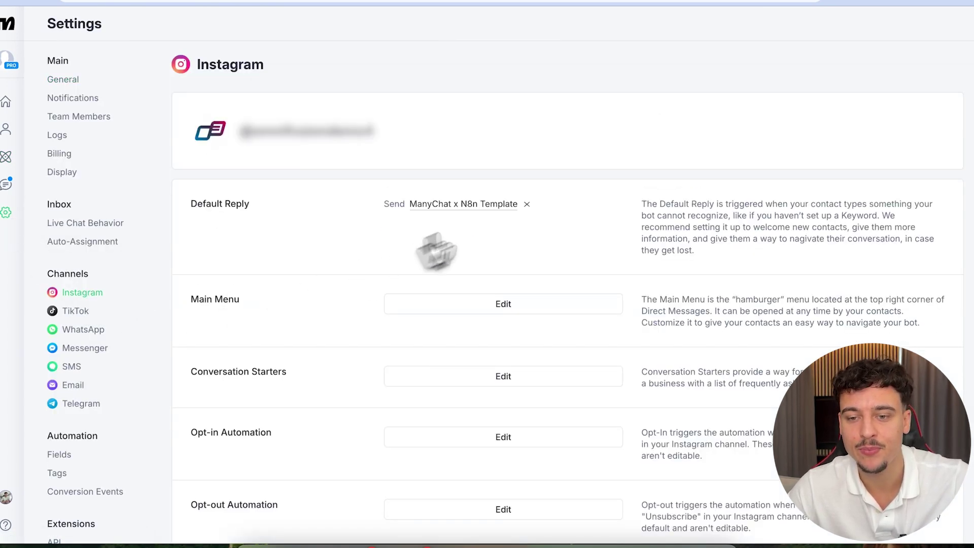
click(527, 204)
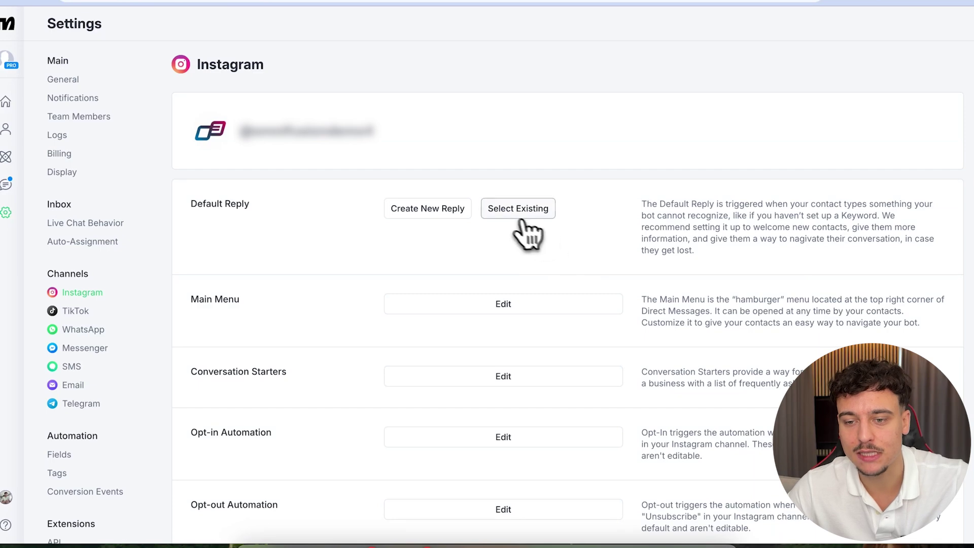
click(520, 210)
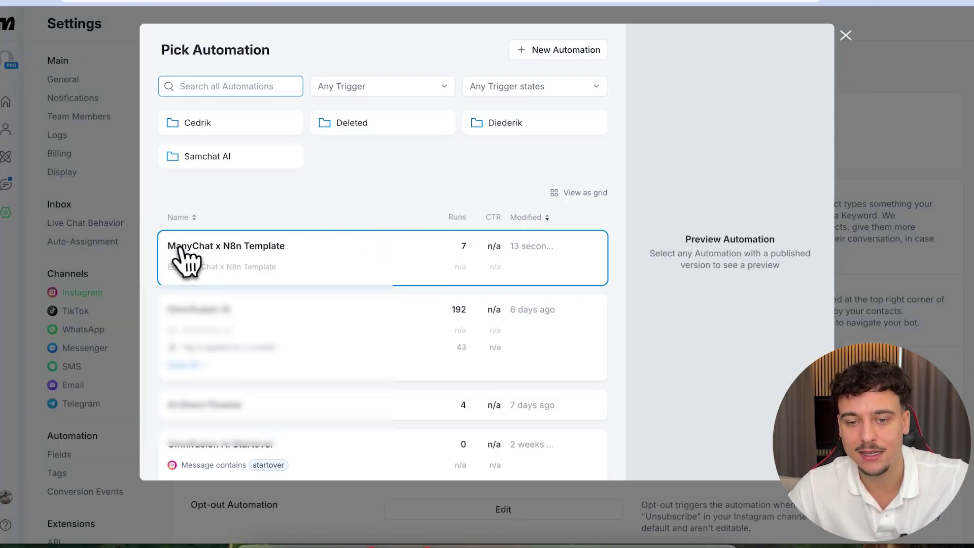
click(288, 269)
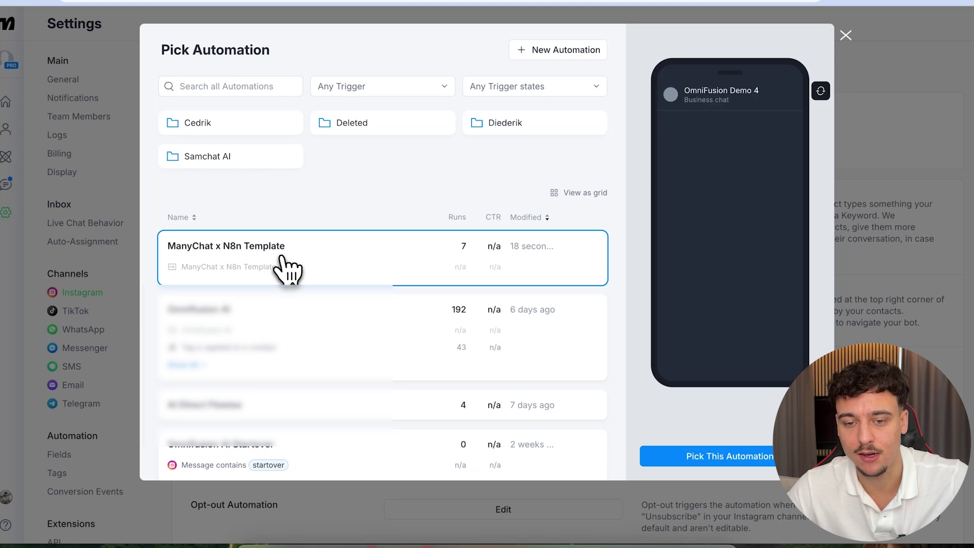
click(727, 457)
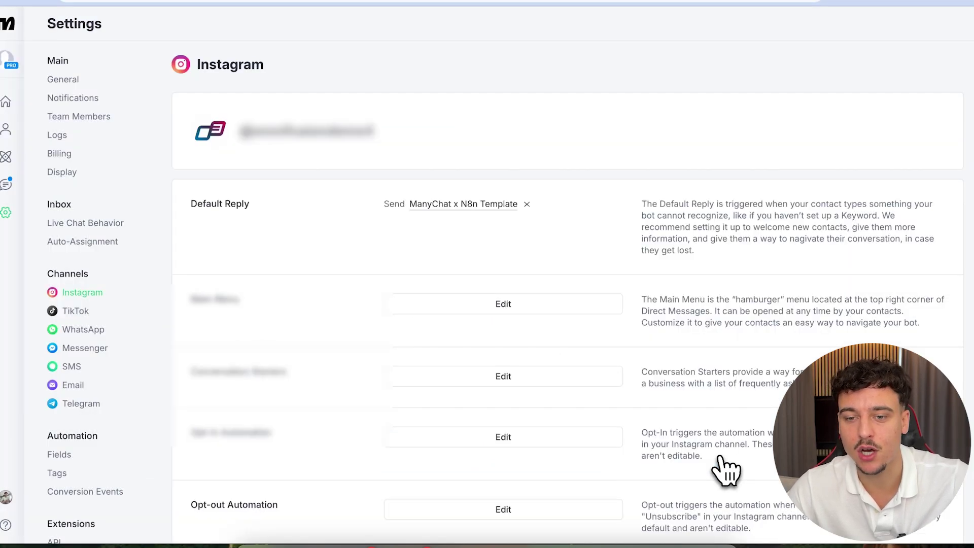
click(451, 206)
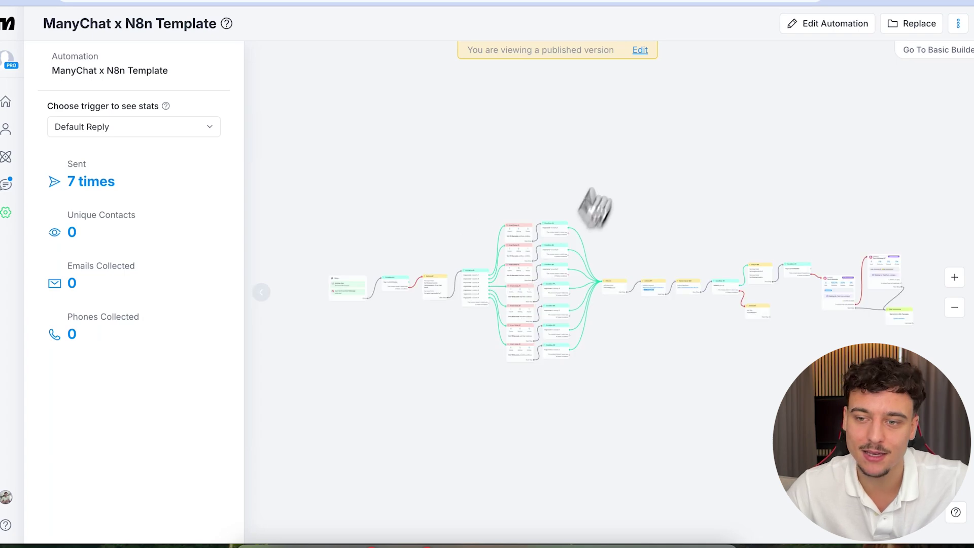
- Edit the published flow and set the 'User sends a Direct Message' trigger to 'every time'
click(641, 51)
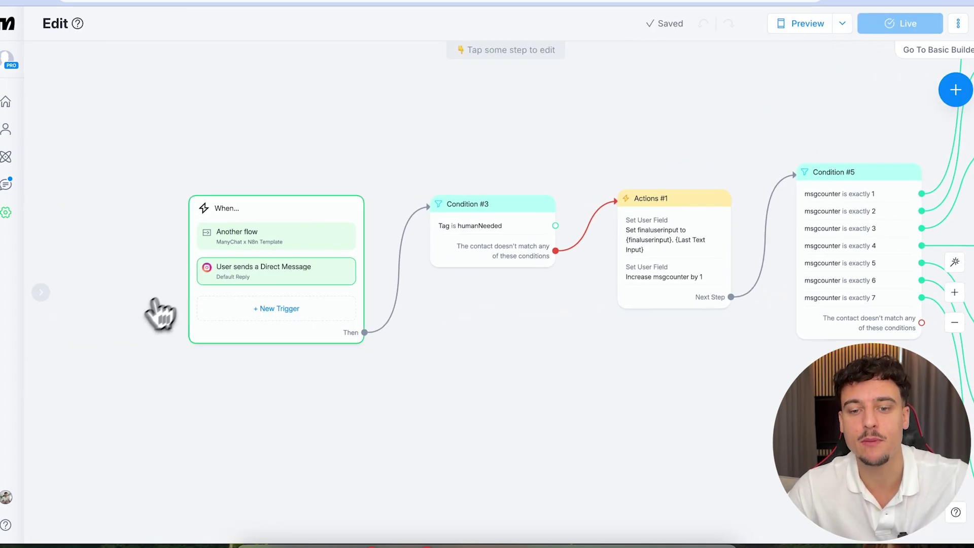
click(226, 270)
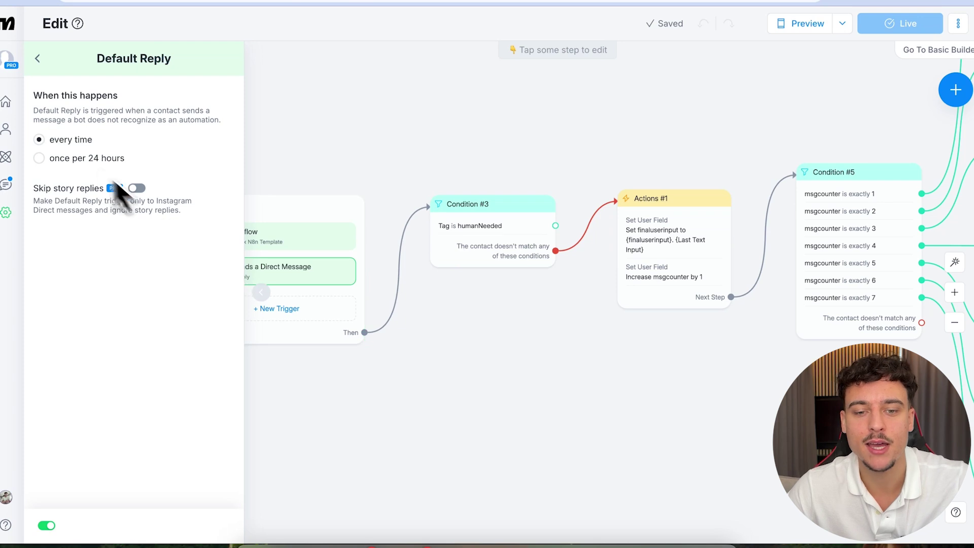
click(39, 158)
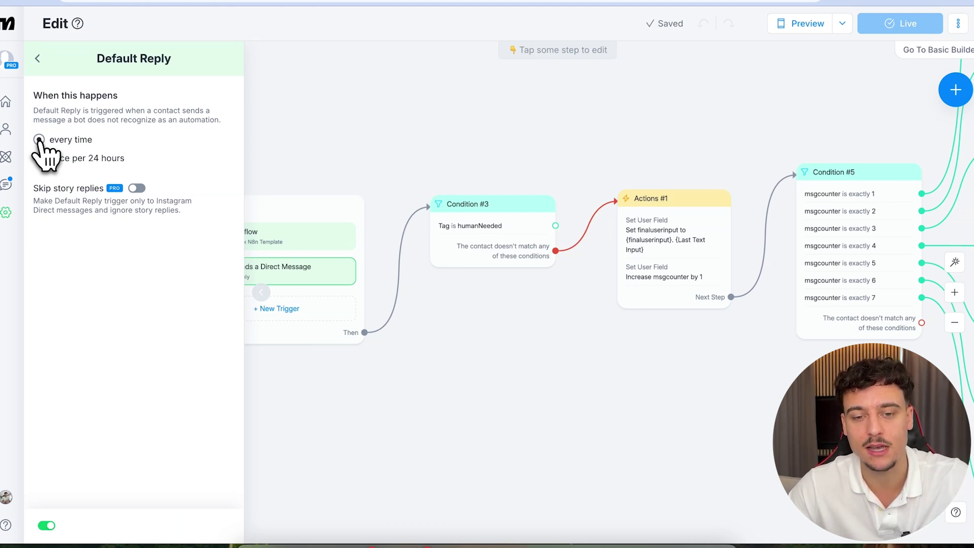
click(39, 140)
drag(61, 142, 49, 140)
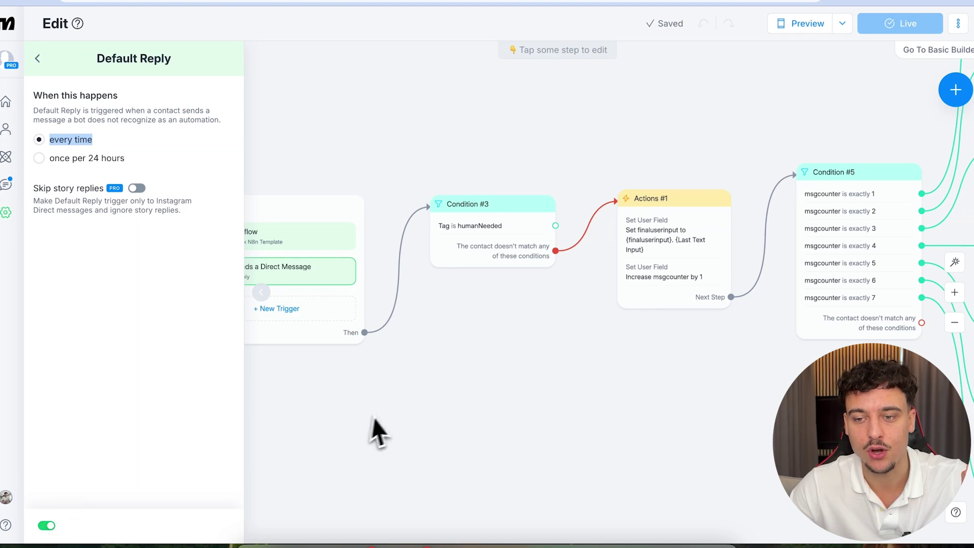
click(387, 412)
scroll(387, 411, right, 5)
scroll(388, 411, down, 5)
scroll(389, 413, right, 8)
scroll(389, 413, down, 3)
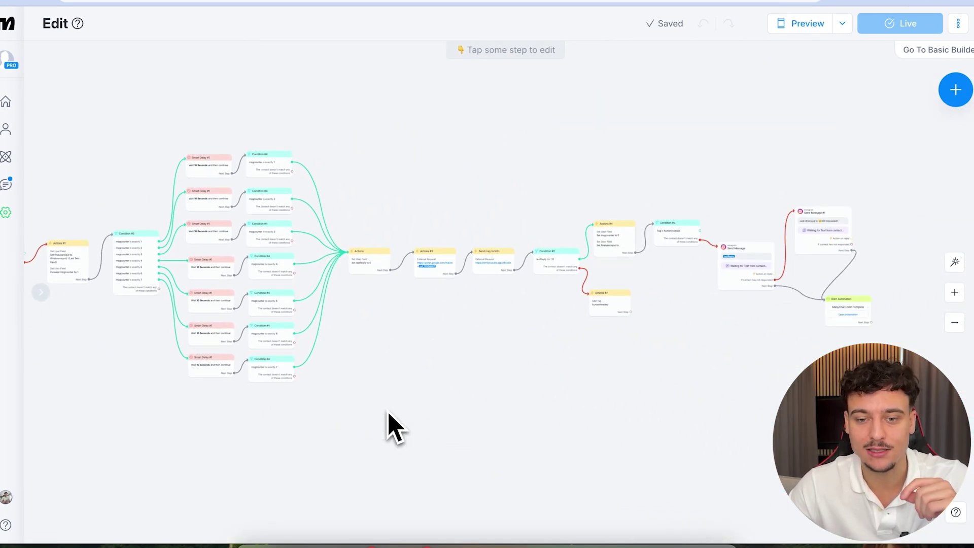
- Finish the DM 'hey i am inteerested' and send it to the business account
scroll(388, 426, left, 6)
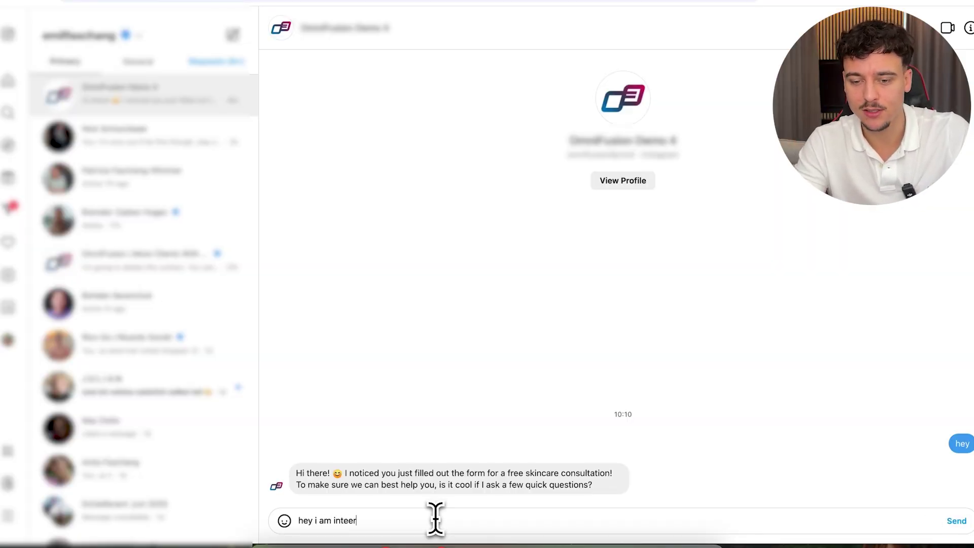
text(ested)
key(Return)
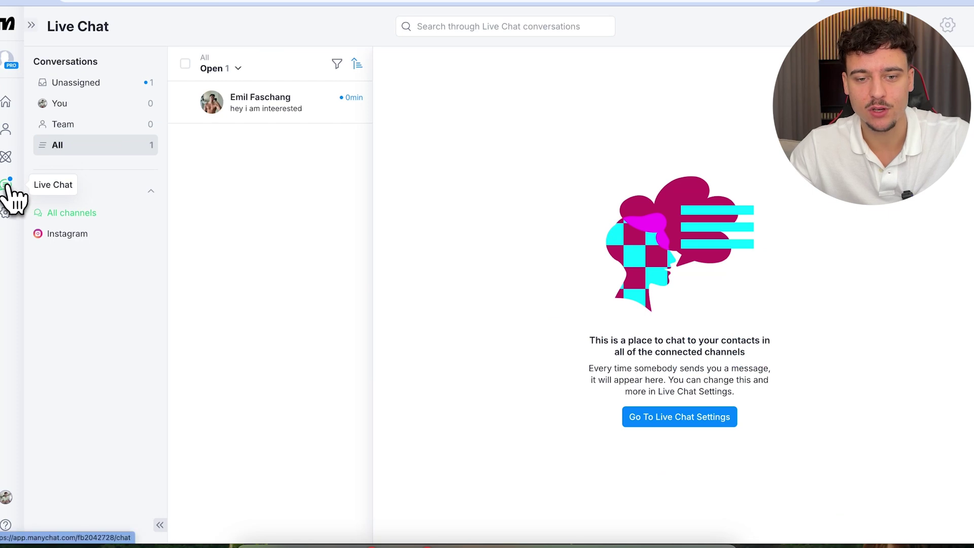
- Open the new test conversation and its options menu, then switch to n8n's Webhook run
click(251, 108)
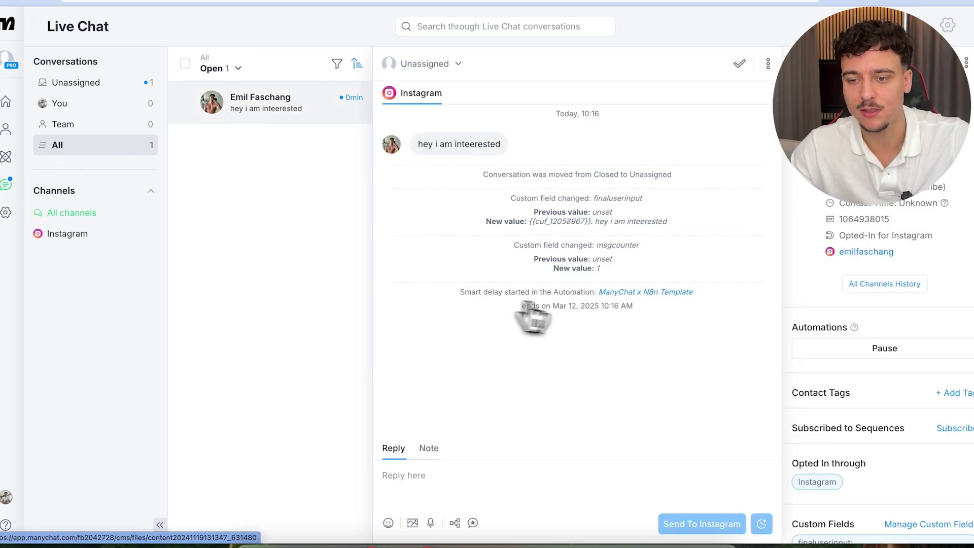
click(768, 63)
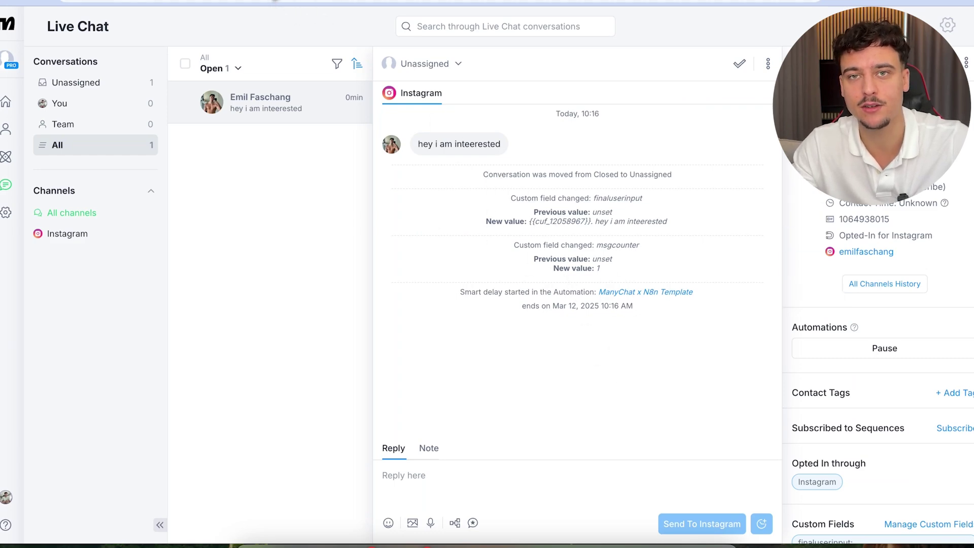
click(275, 0)
click(528, 15)
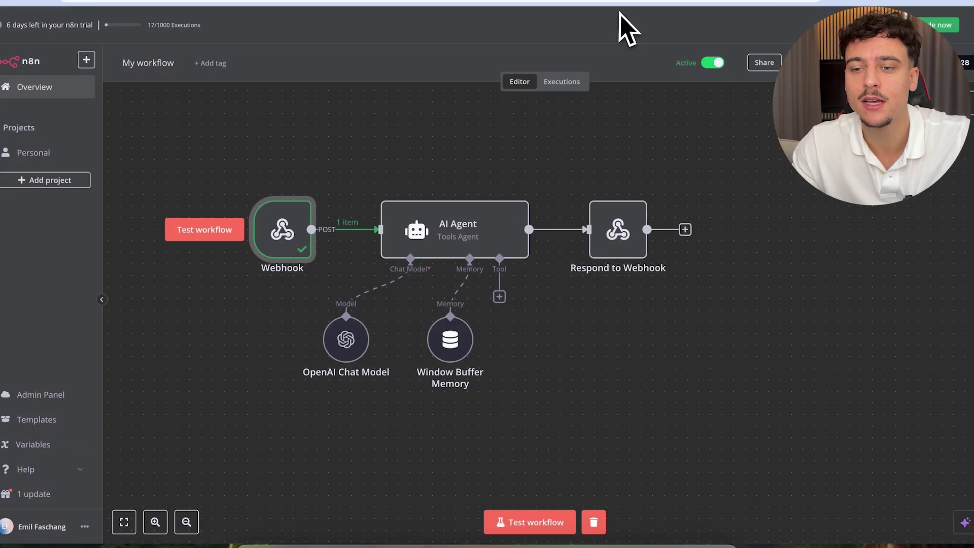
- Open the 10:17:01 execution and highlight the AI Agent's generated reply
click(562, 82)
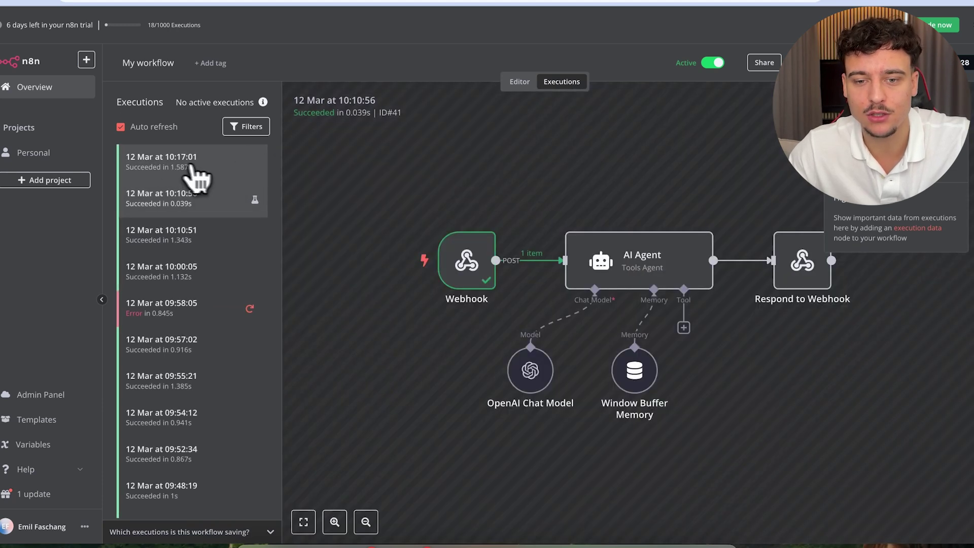
click(206, 167)
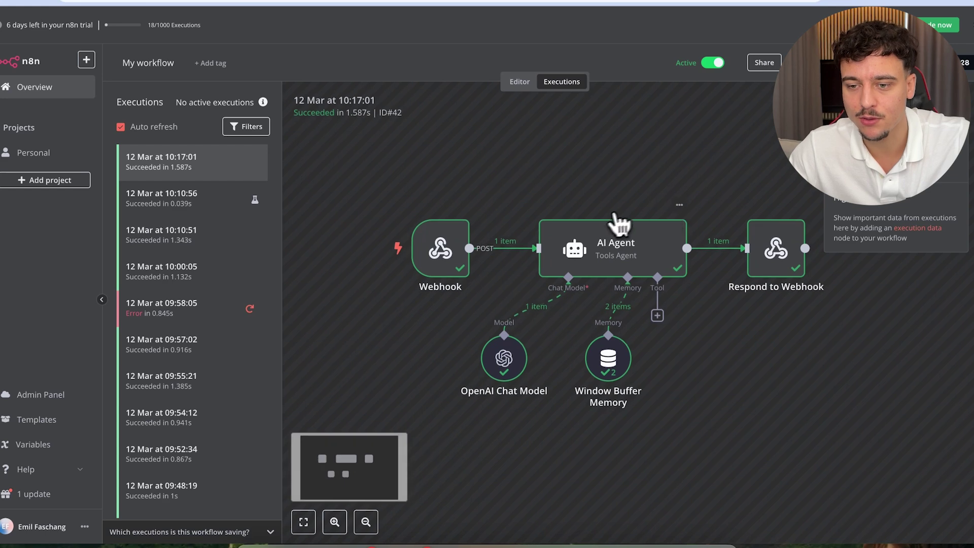
double_click(600, 238)
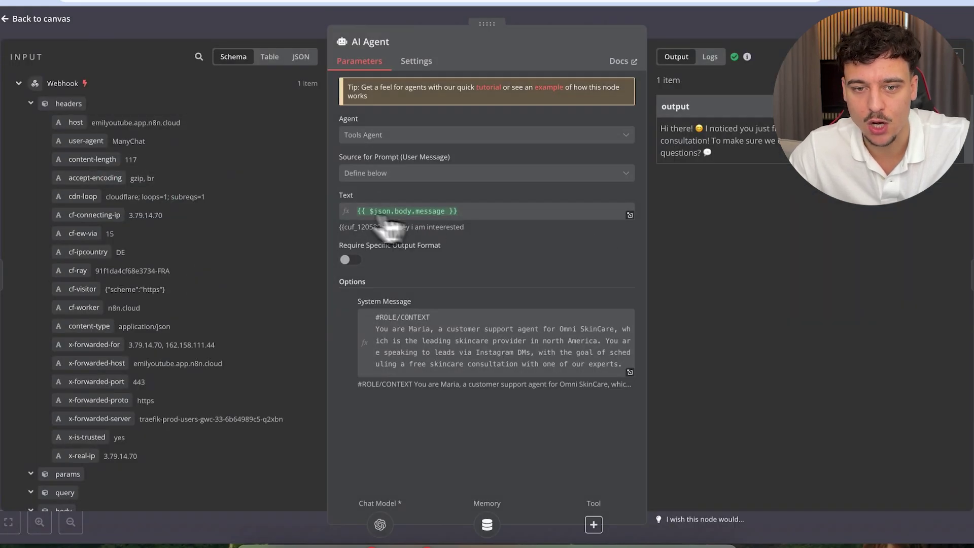
scroll(229, 406, down, 3)
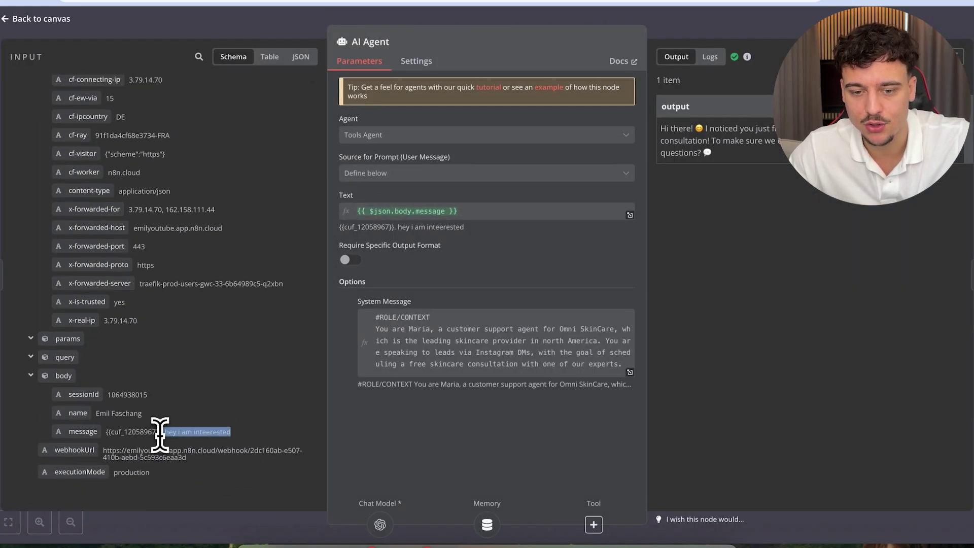
drag(711, 153, 667, 129)
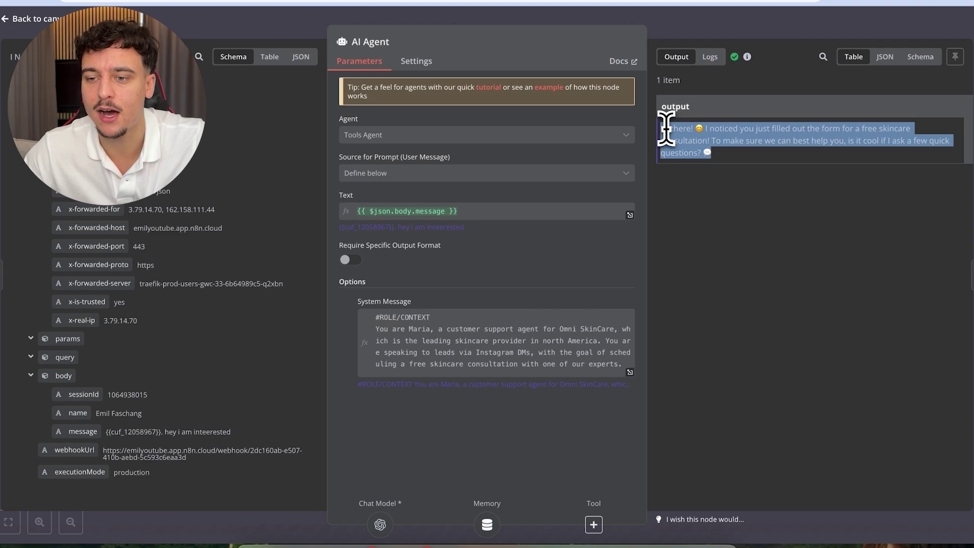
- Return to the execution canvas and open the Respond to Webhook node's output
click(666, 130)
click(202, 37)
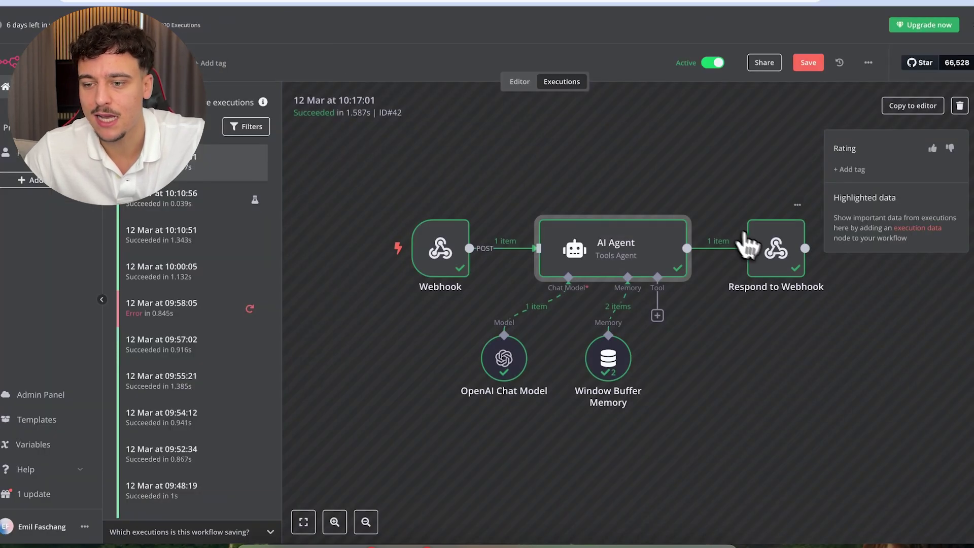
click(777, 248)
double_click(777, 248)
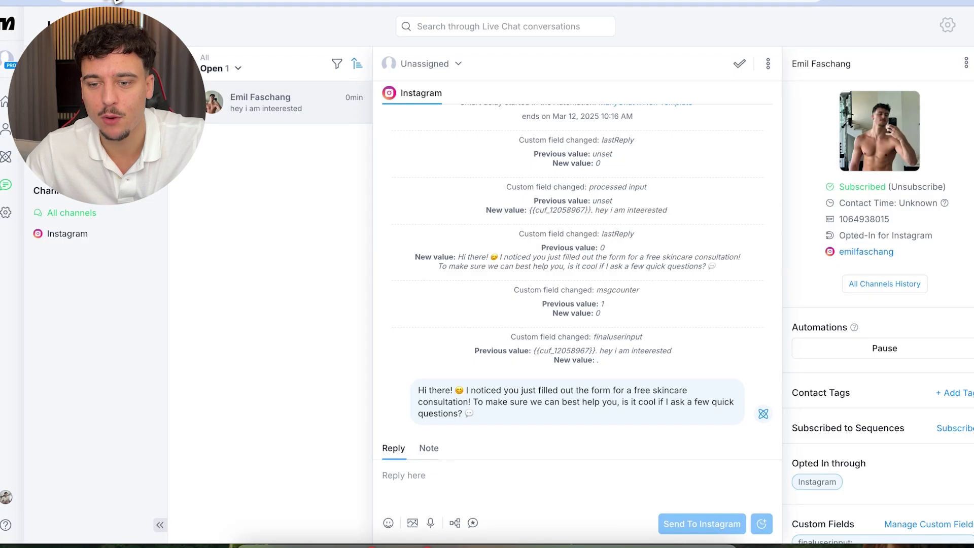
- Highlight the bot's AI greeting in Live Chat, then switch to the Instagram DMs
drag(413, 388, 537, 437)
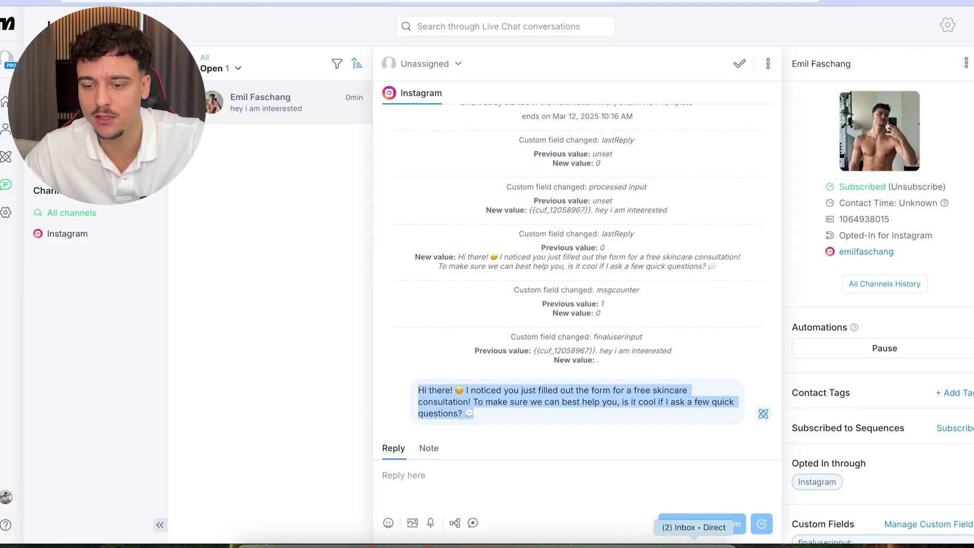
click(694, 545)
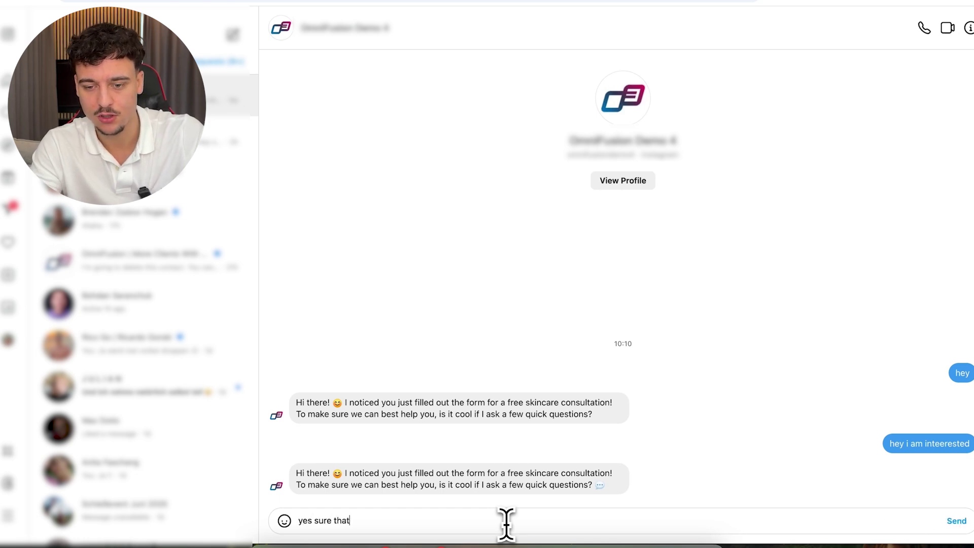
- Send 'yes sure thats cool' and 'I'm just a bit scared' as two DM replies
text(l)
key(Return)
text(I'm just a)
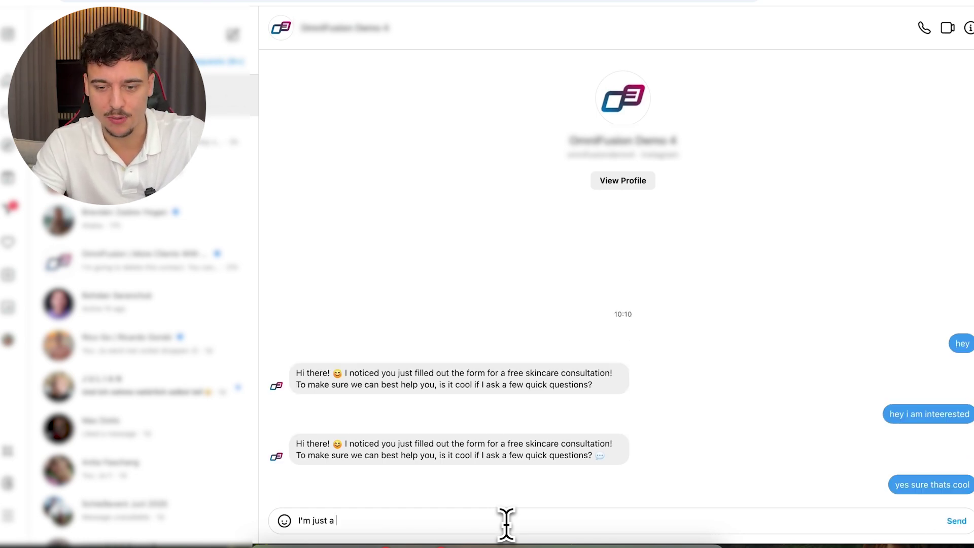
text( bit scared)
key(Return)
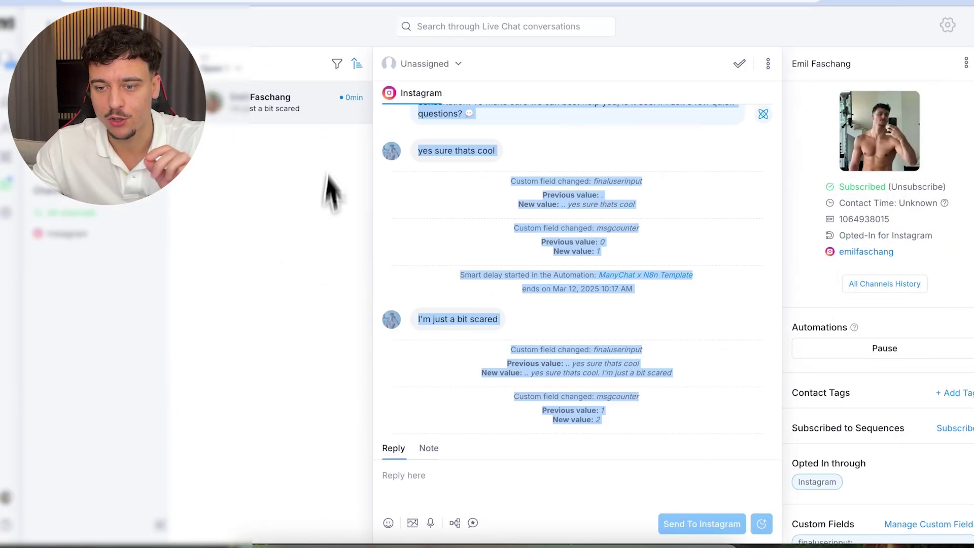
- Scroll the Live Chat log to check finaluserinput and msgcounter updates, then switch to n8n
scroll(490, 325, up, 2)
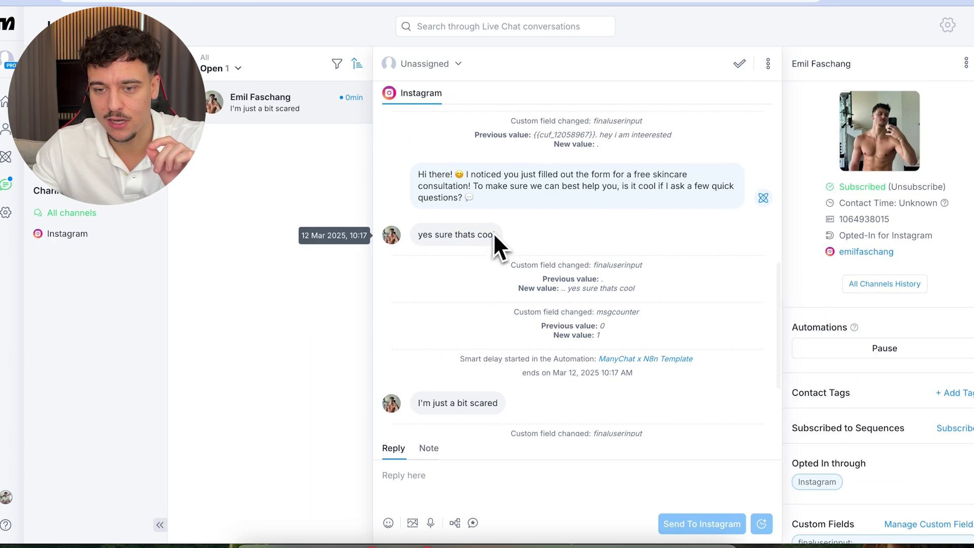
right_click(511, 410)
click(476, 392)
click(457, 400)
scroll(458, 400, down, 3)
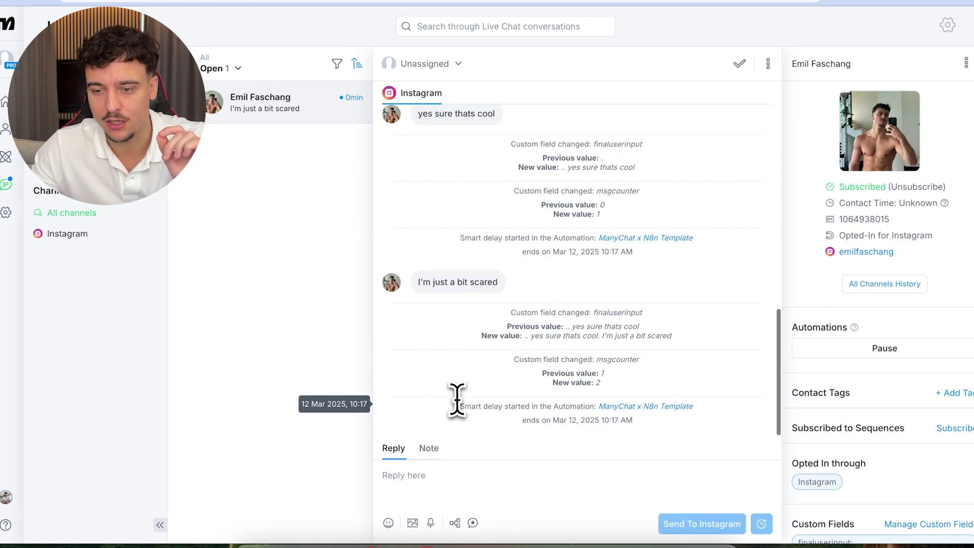
click(259, 0)
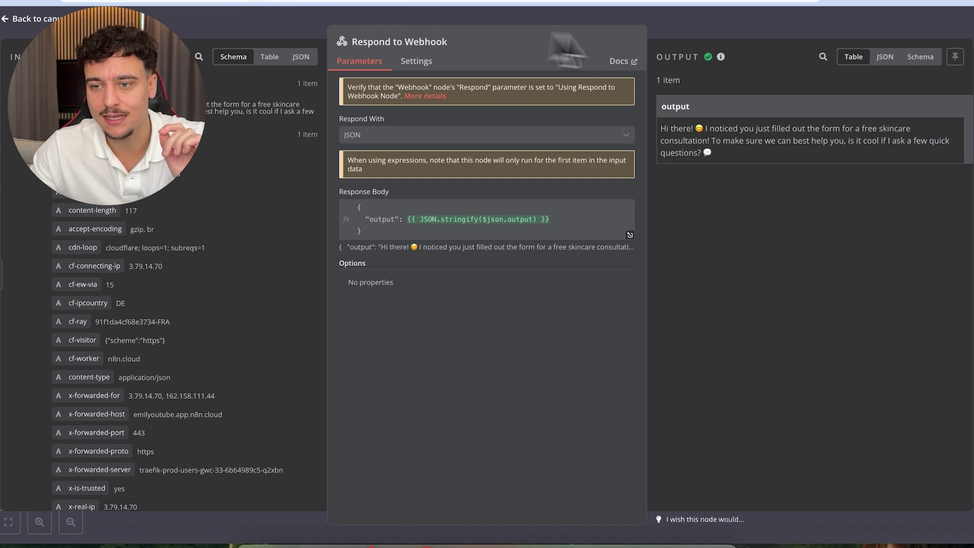
- Review the 10:17:57 execution's AI Agent combined input and reply, then return to ManyChat
click(702, 29)
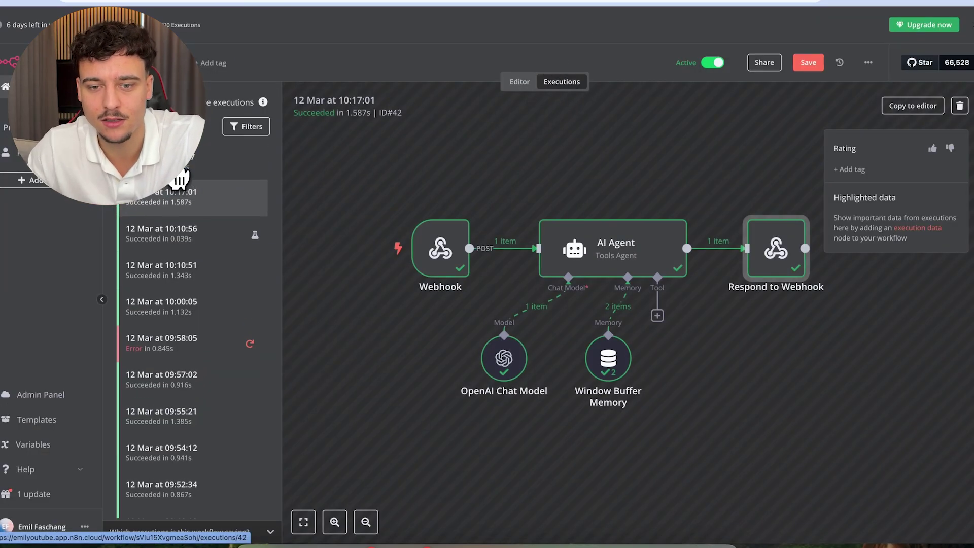
click(187, 163)
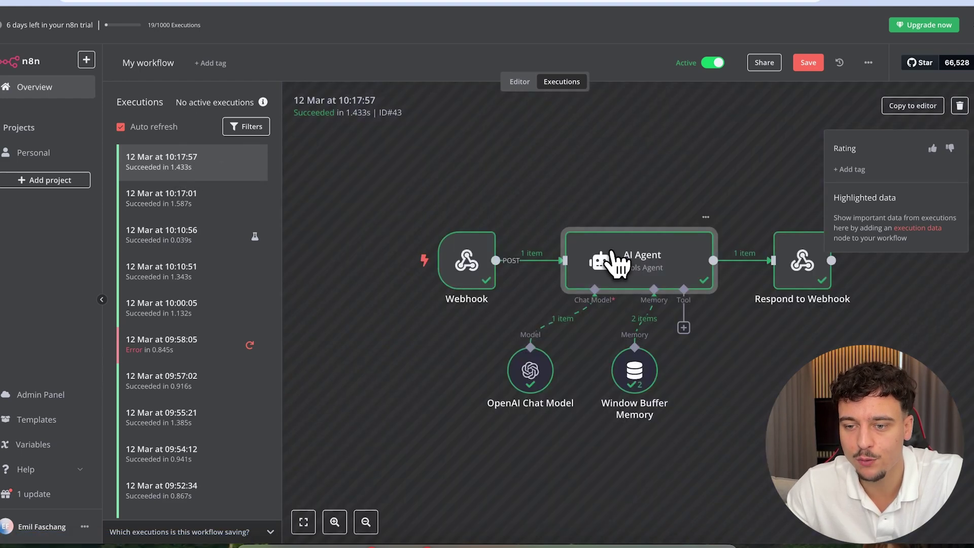
double_click(614, 253)
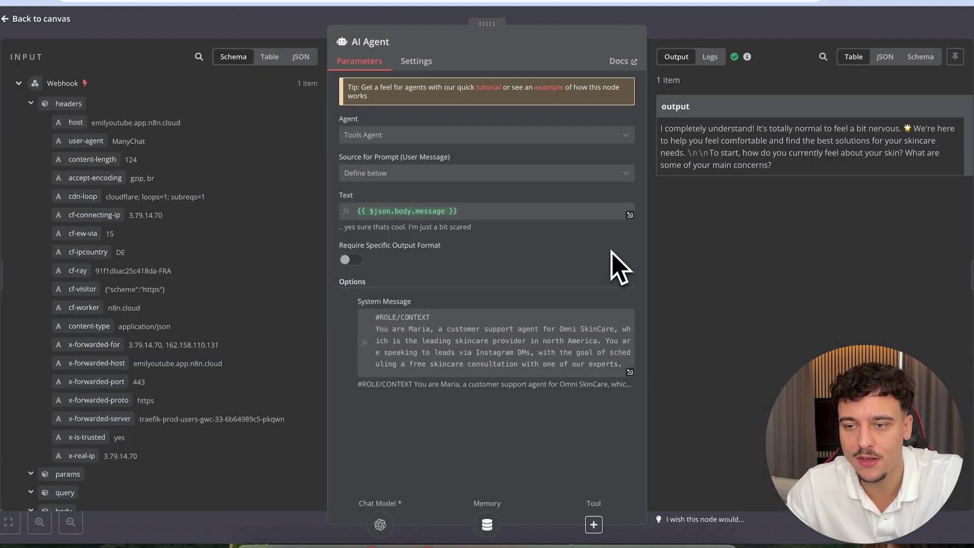
scroll(239, 416, down, 3)
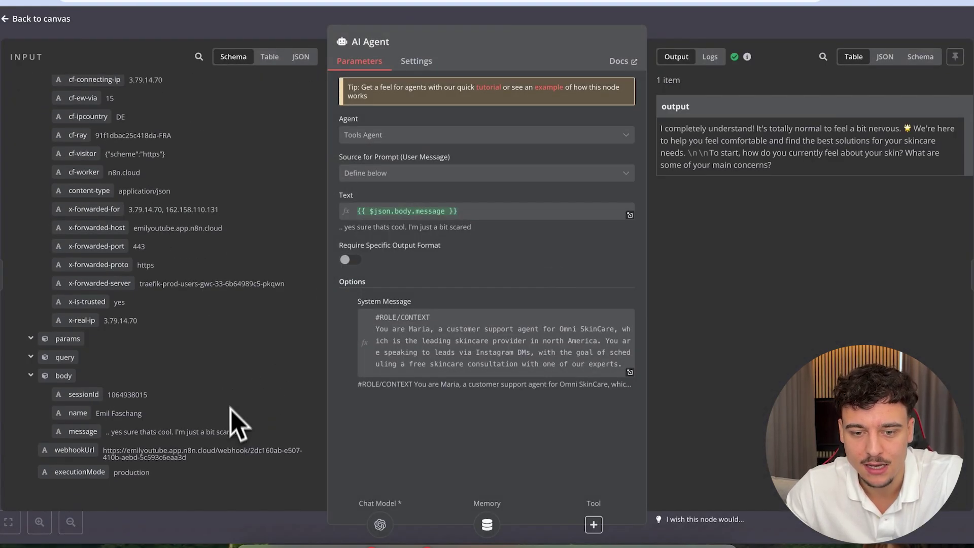
drag(254, 436, 113, 432)
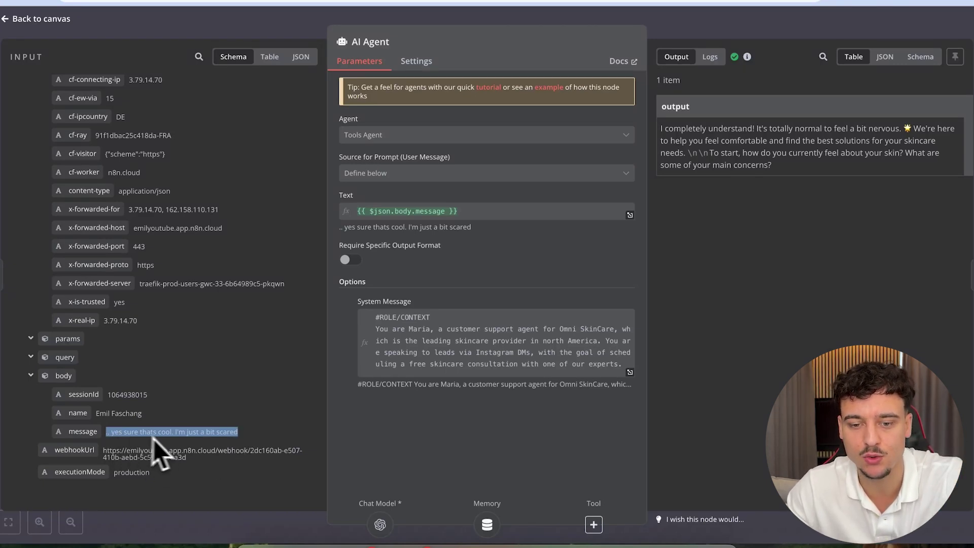
drag(772, 168, 674, 109)
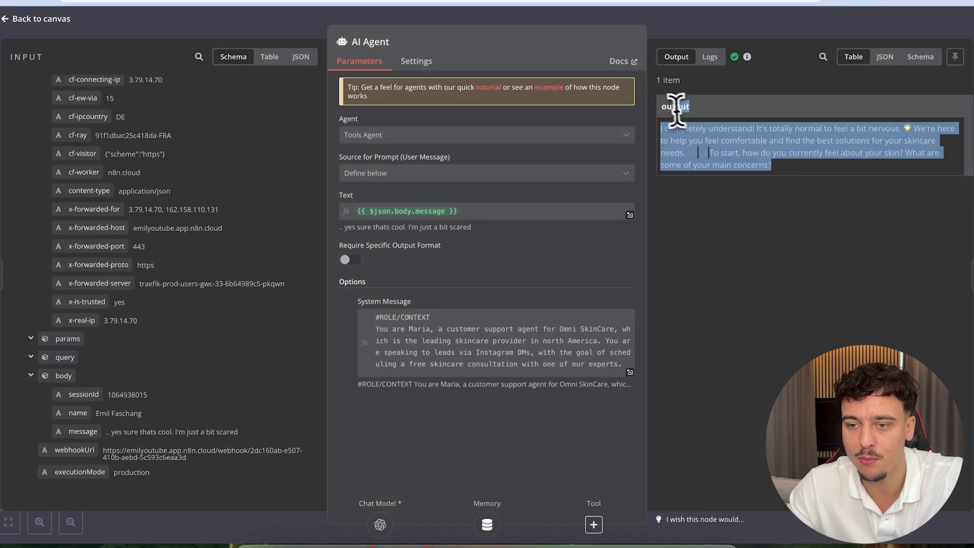
click(150, 1)
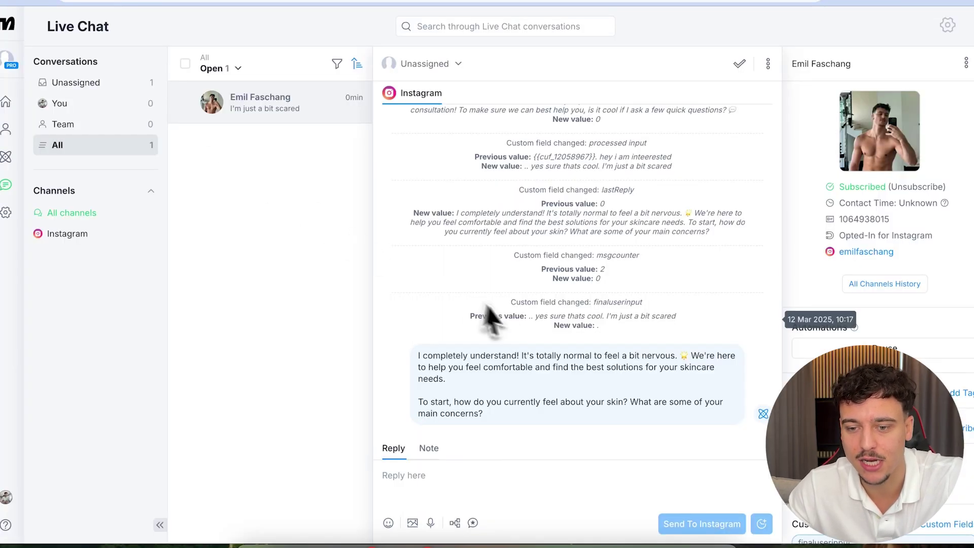
- Check the stored lastReply and the delivered Instagram reply, then reopen the ManyChat x N8n Template automation
drag(522, 450, 382, 321)
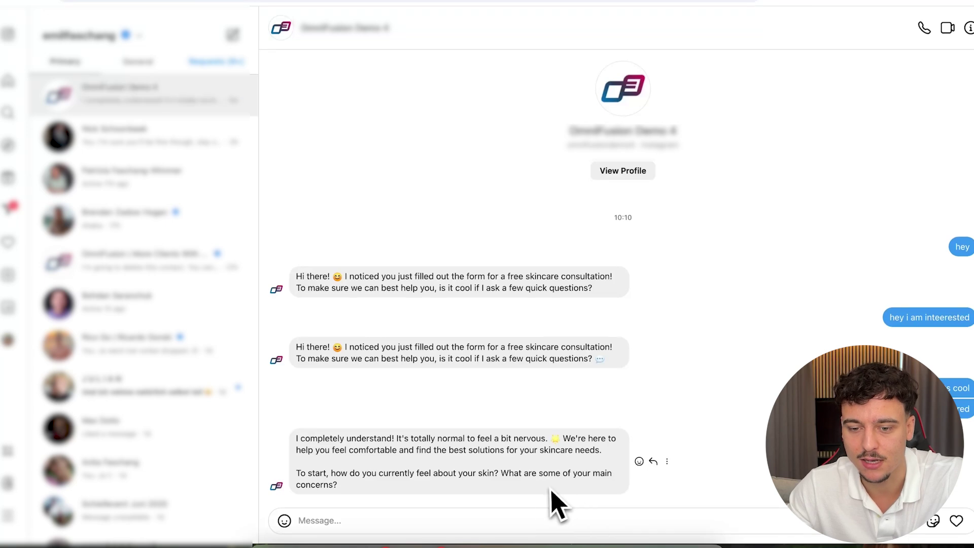
drag(550, 496, 320, 434)
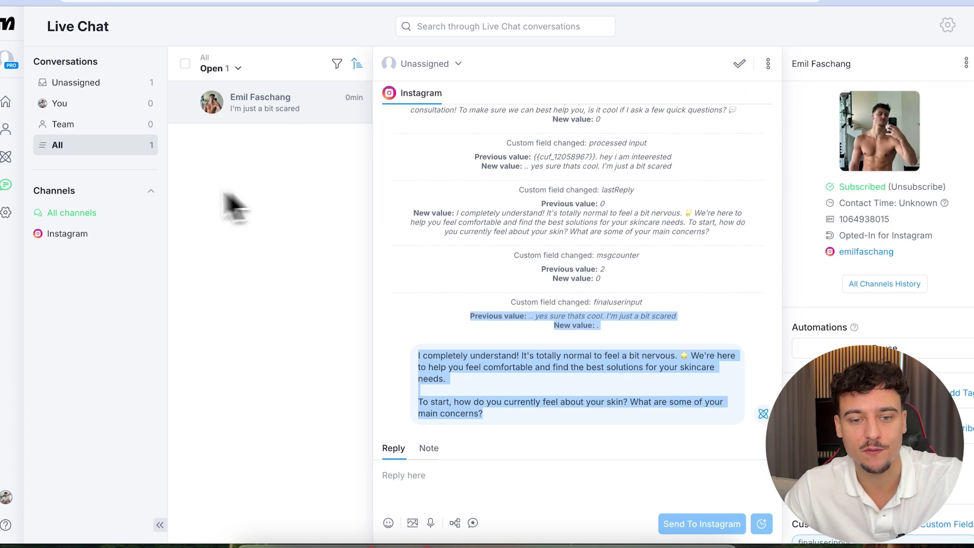
click(12, 216)
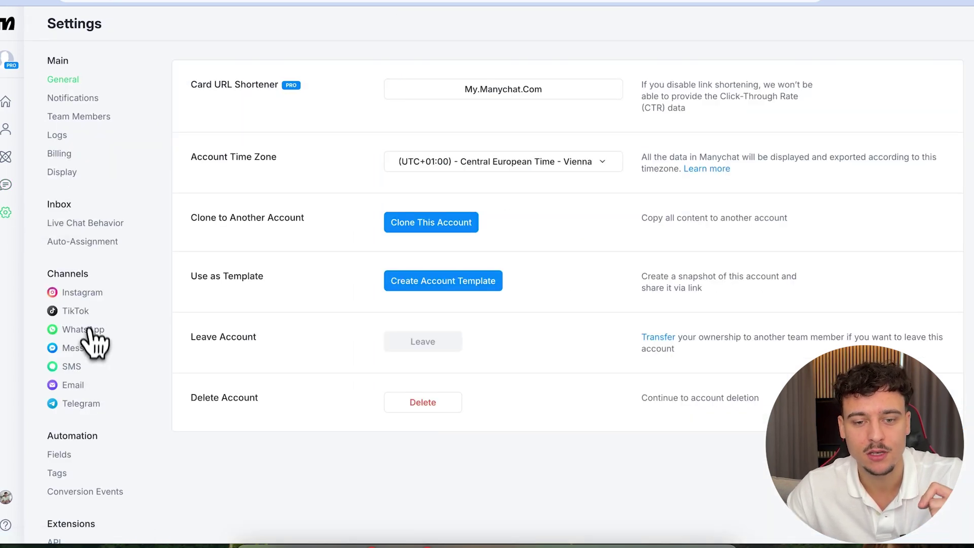
click(85, 349)
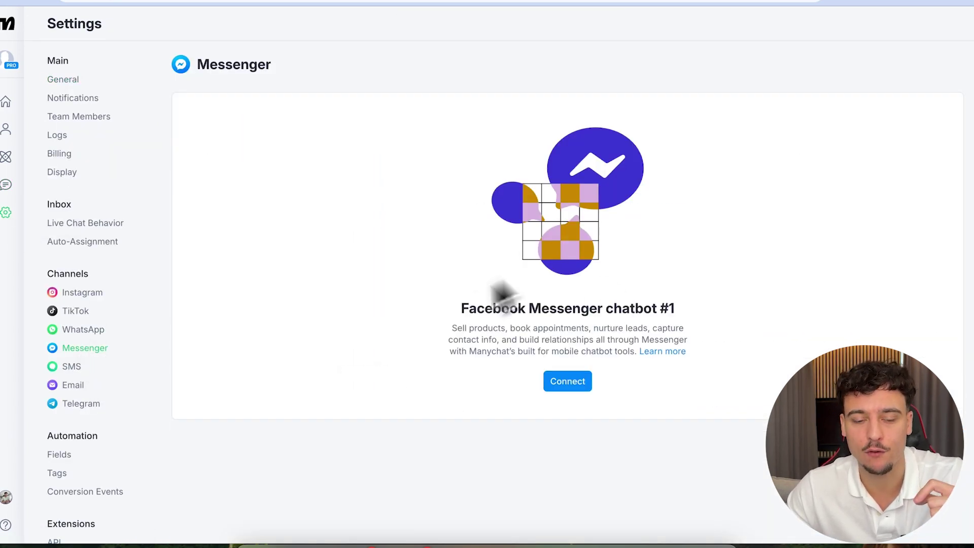
click(6, 159)
click(405, 307)
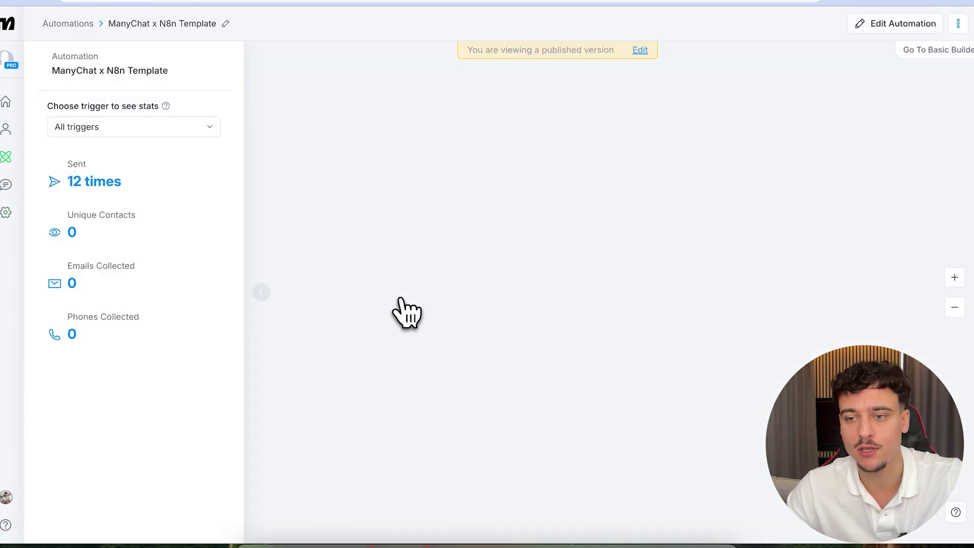
- Put the published ManyChat x N8n Template flow into edit mode
click(640, 50)
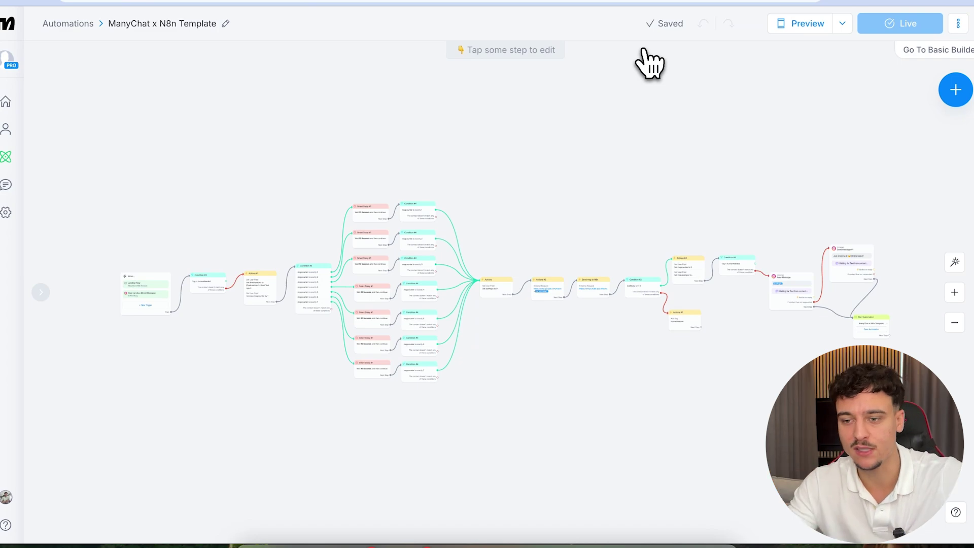
scroll(787, 178, up, 5)
scroll(796, 184, right, 3)
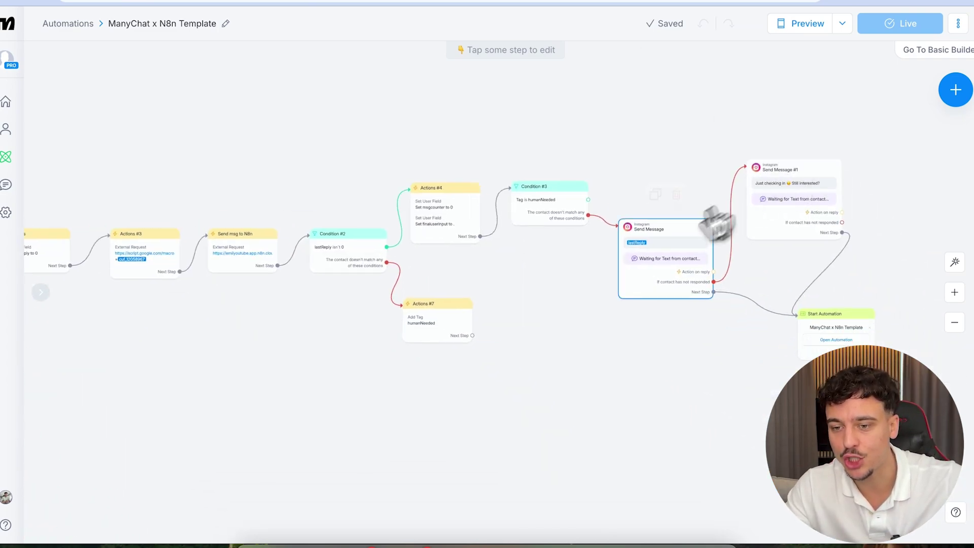
scroll(660, 249, up, 5)
click(956, 91)
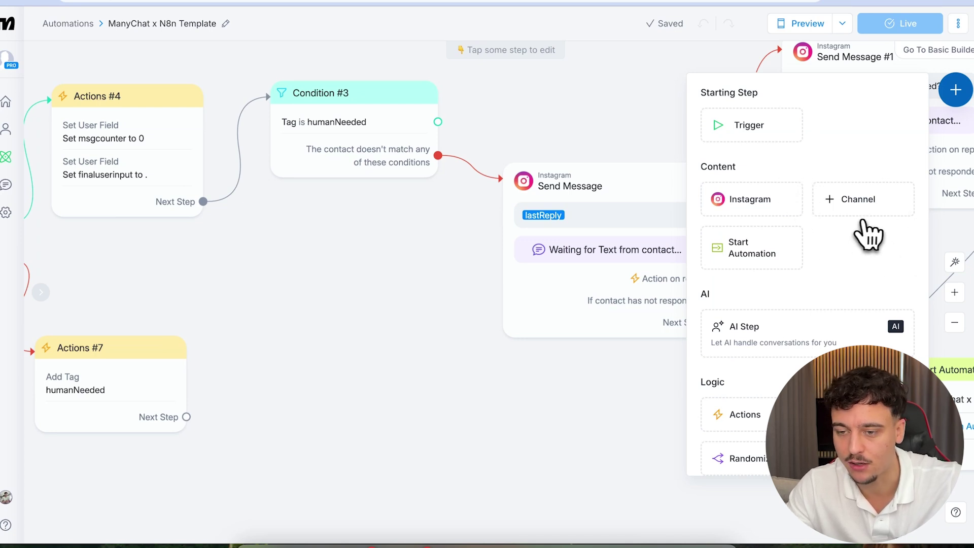
click(473, 308)
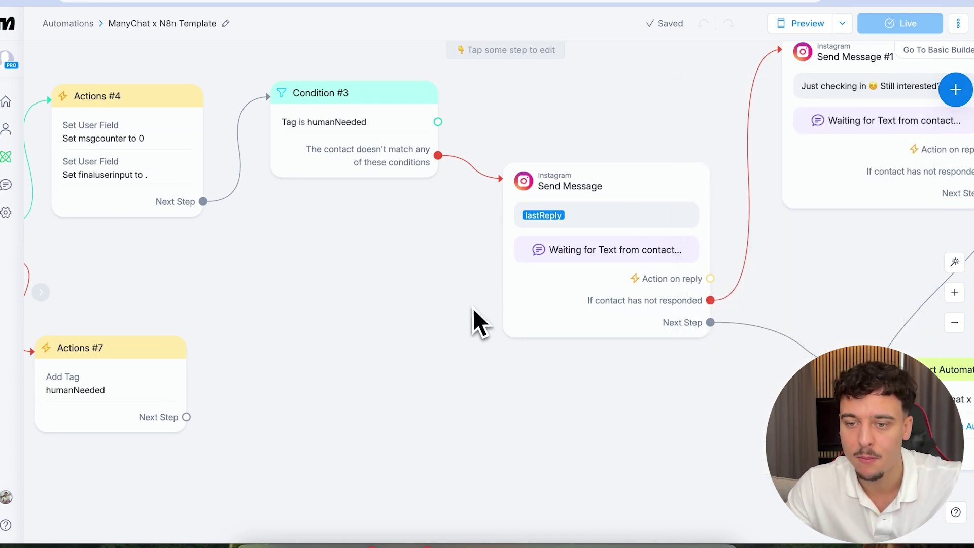
- Insert the lastReply field into the Send Message step's text
click(533, 219)
click(183, 144)
click(187, 169)
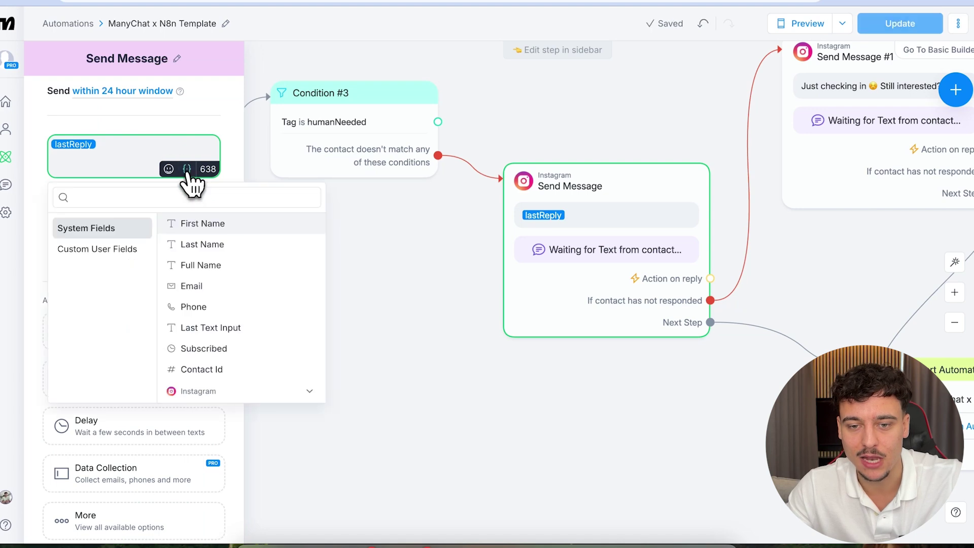
click(177, 198)
text(lastreply)
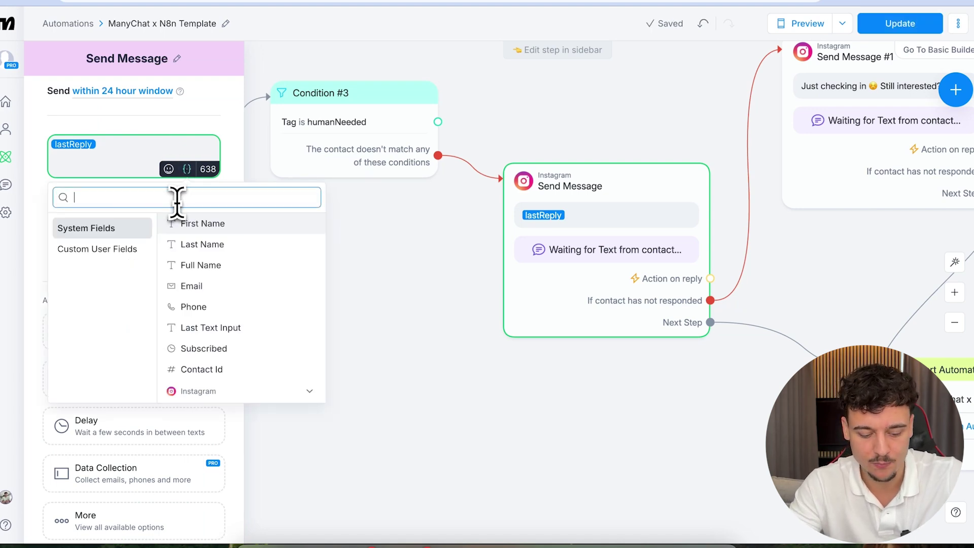
click(218, 225)
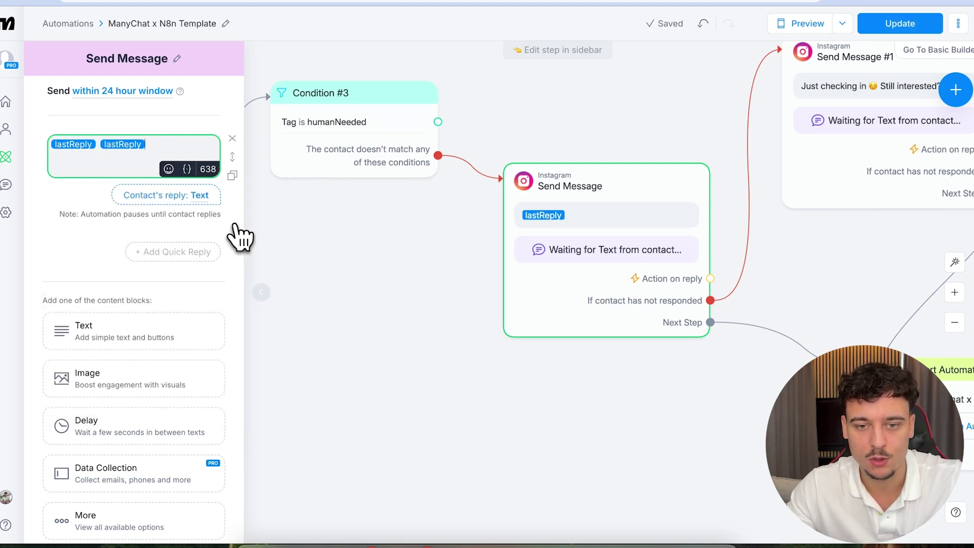
drag(147, 145, 114, 150)
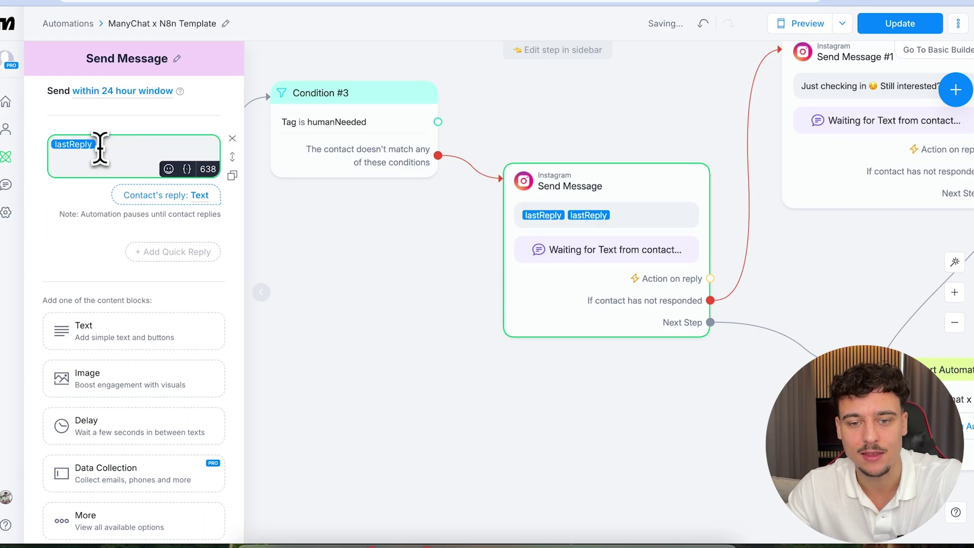